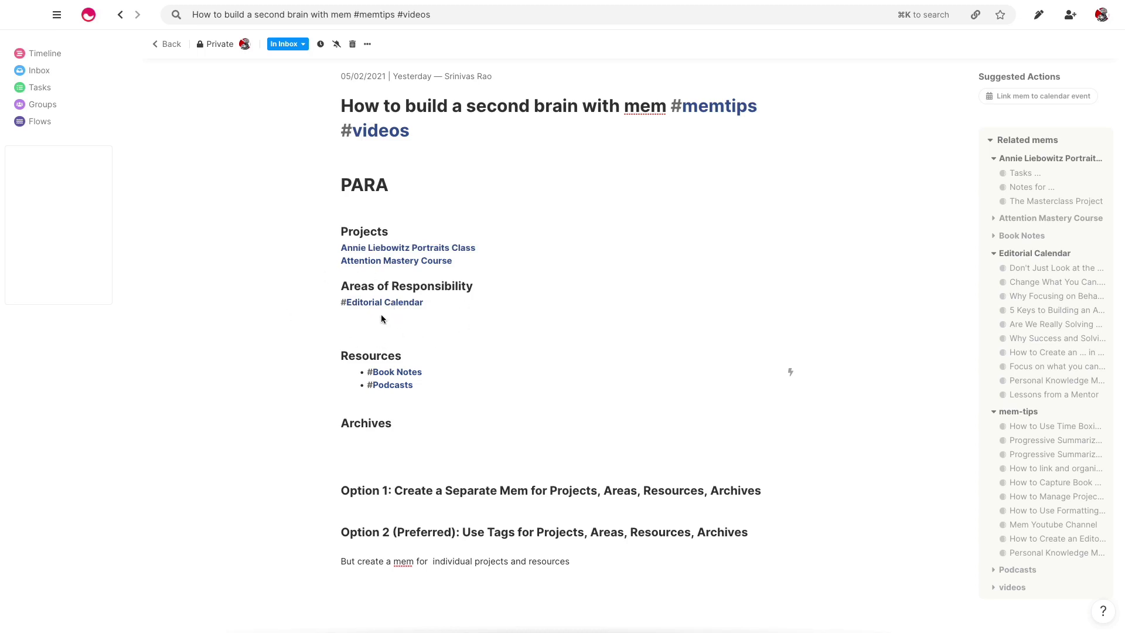
Step: Scroll through the second-brain note to review its PARA sections and Option 2 (Preferred) tagging approach
scroll(381, 314, down, 1)
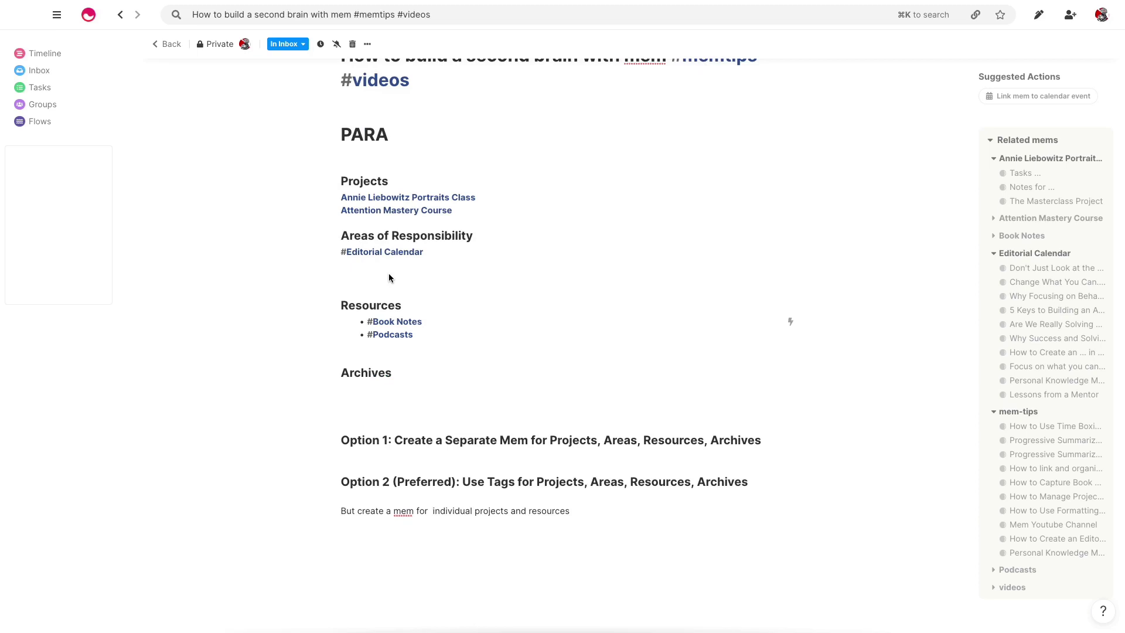
scroll(399, 302, up, 1)
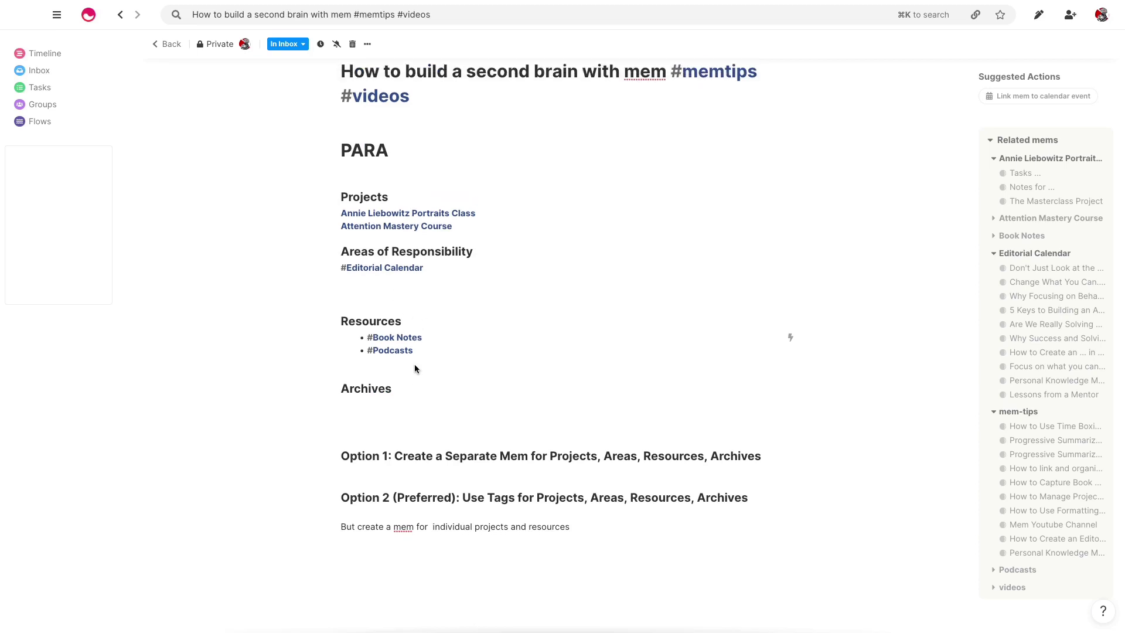
scroll(414, 368, down, 1)
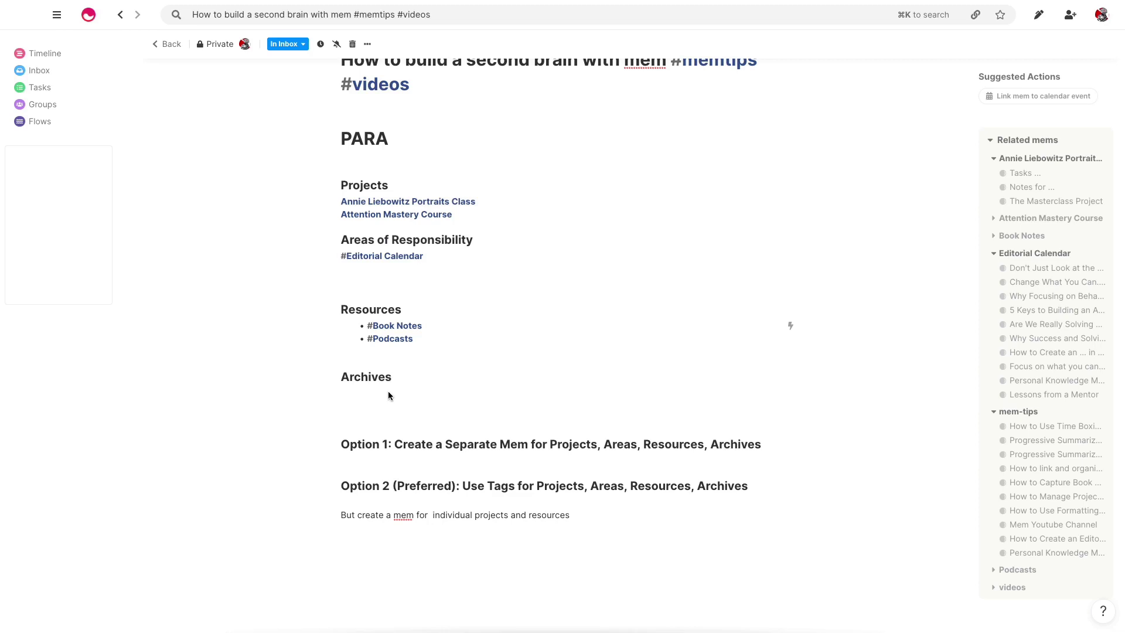
scroll(399, 337, down, 1)
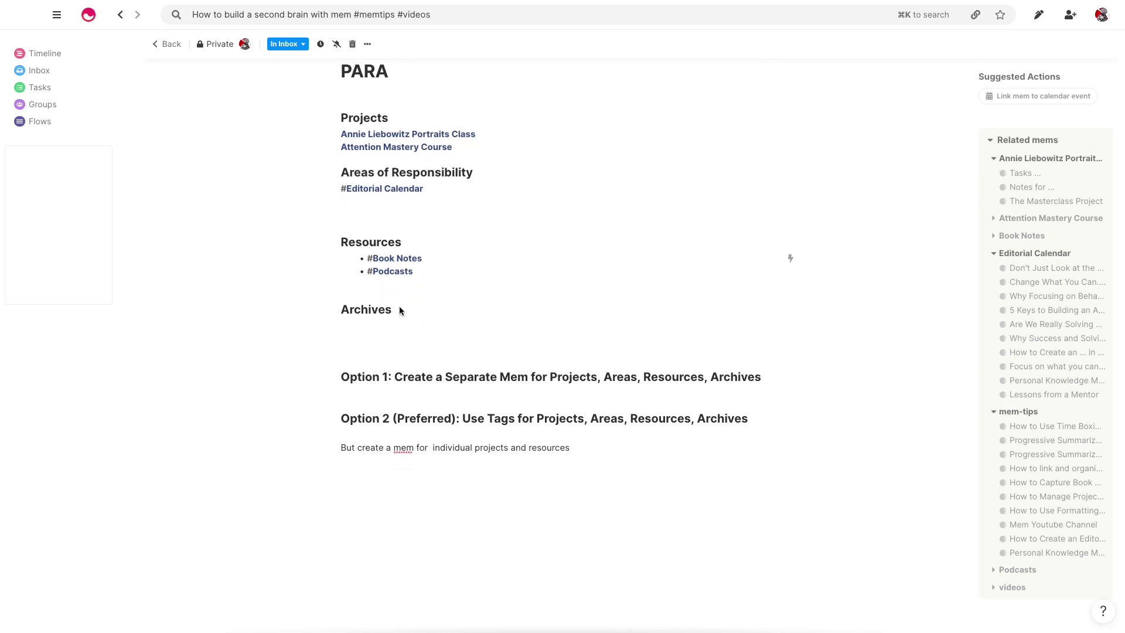
scroll(399, 310, down, 1)
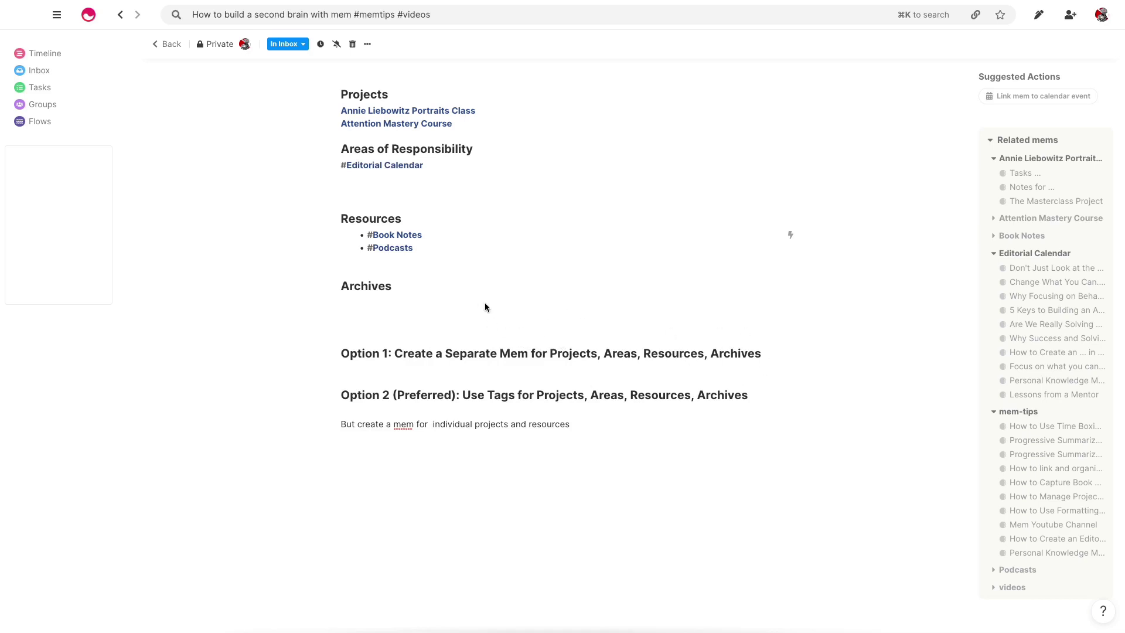
scroll(490, 322, up, 1)
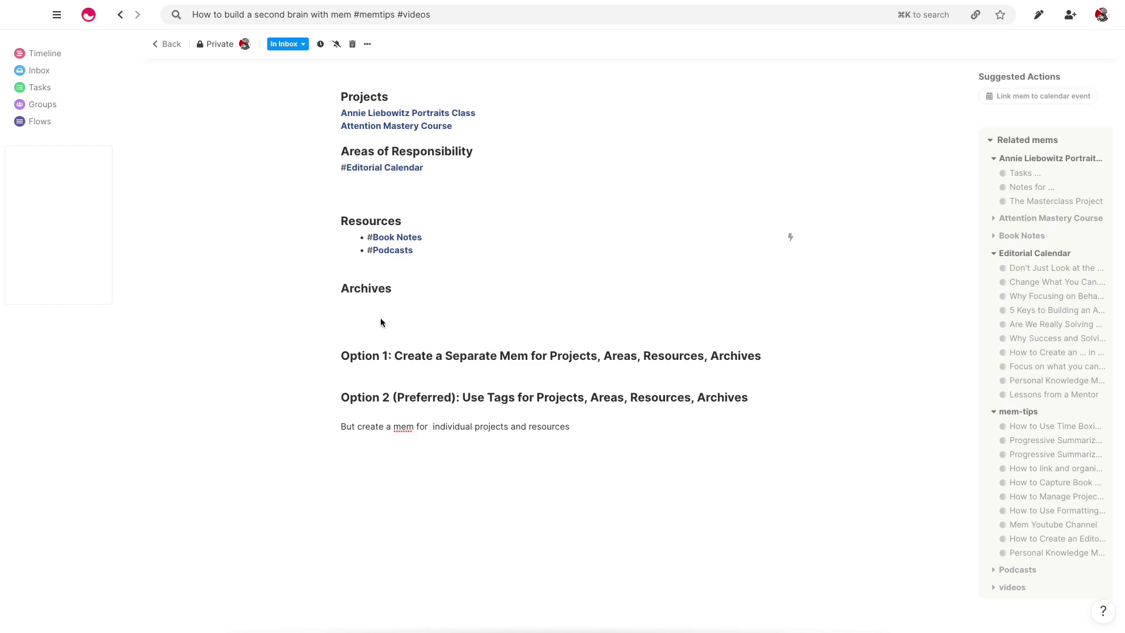
scroll(380, 322, down, 1)
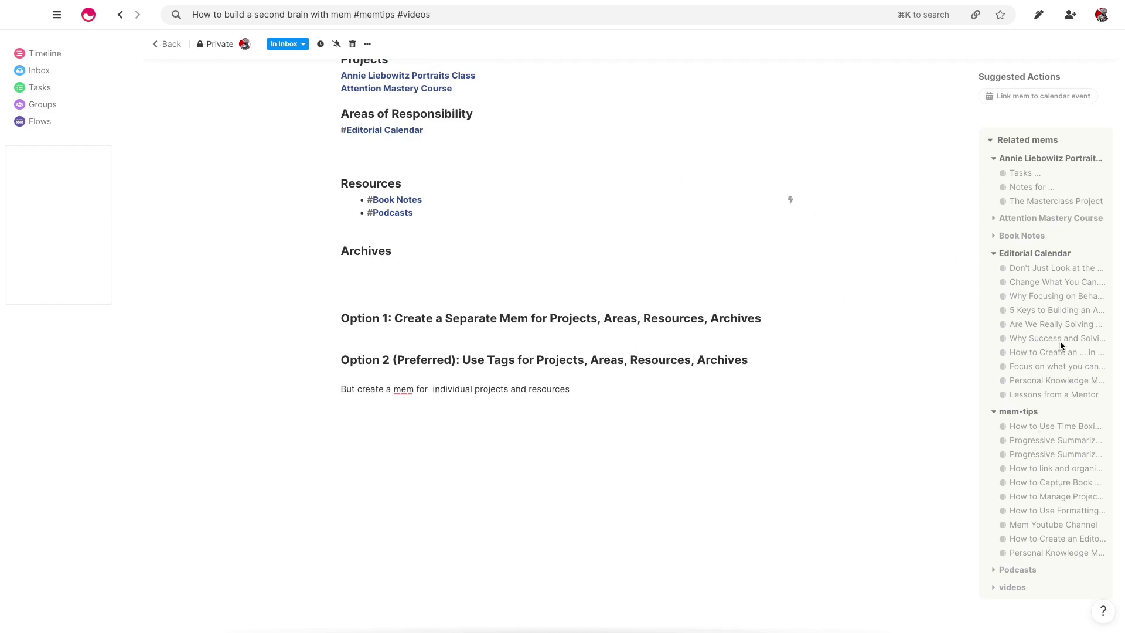
scroll(701, 363, down, 1)
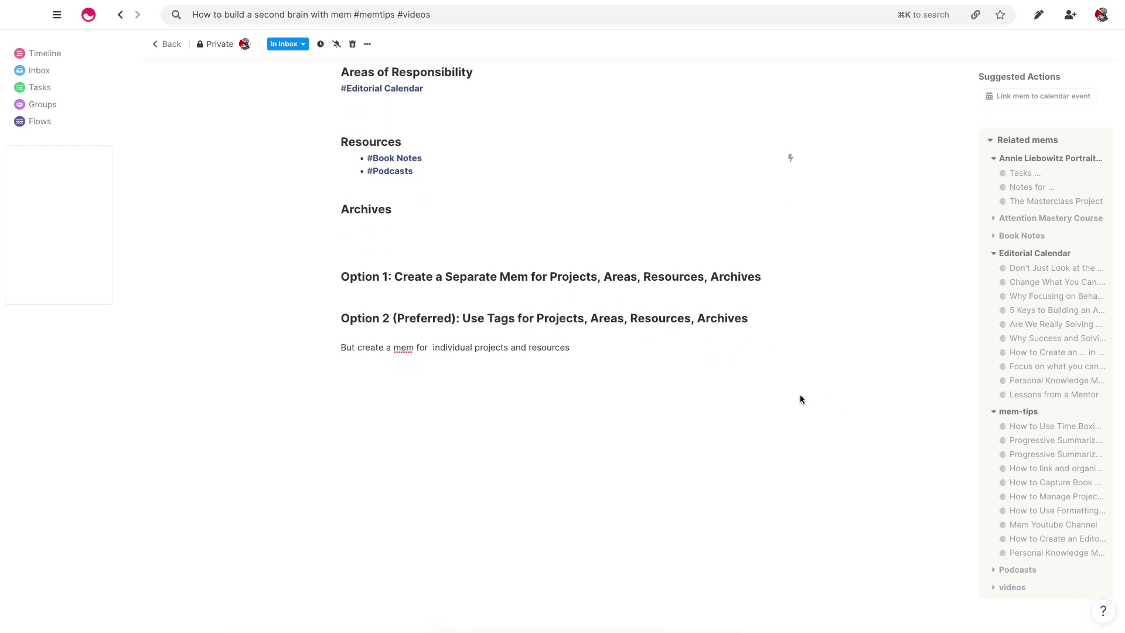
scroll(593, 369, up, 3)
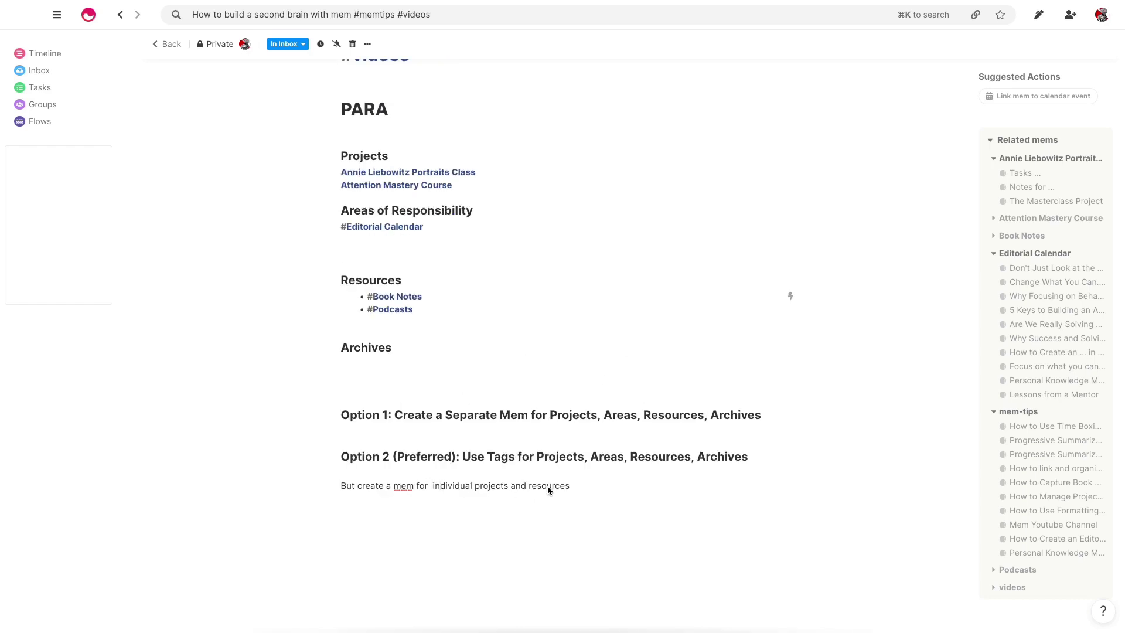
scroll(505, 460, down, 1)
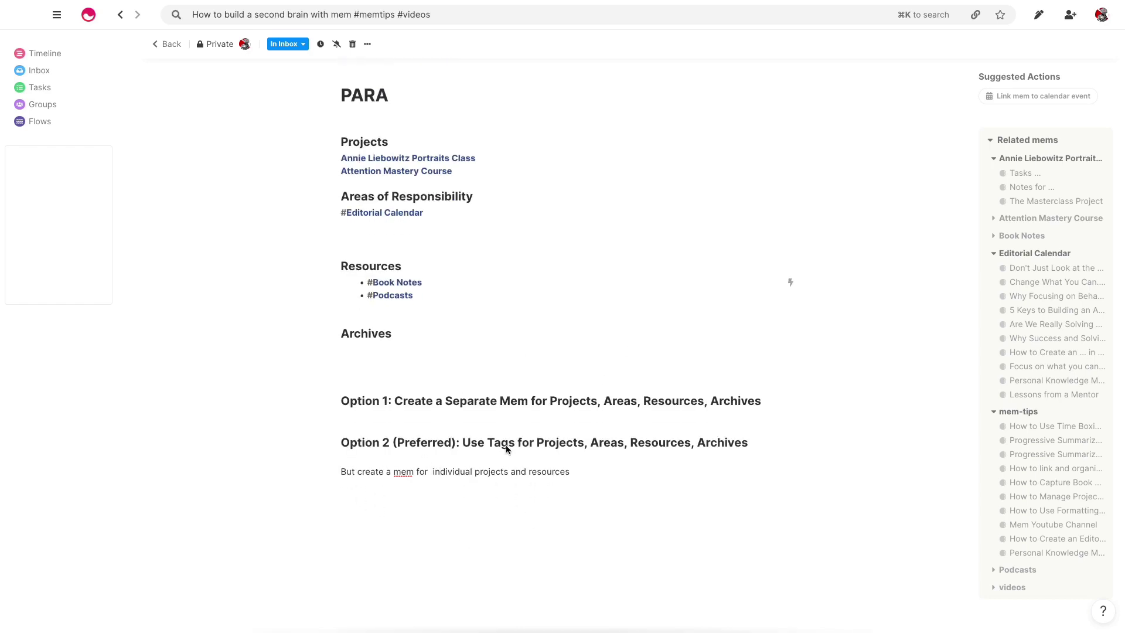
scroll(504, 477, down, 1)
scroll(469, 465, up, 2)
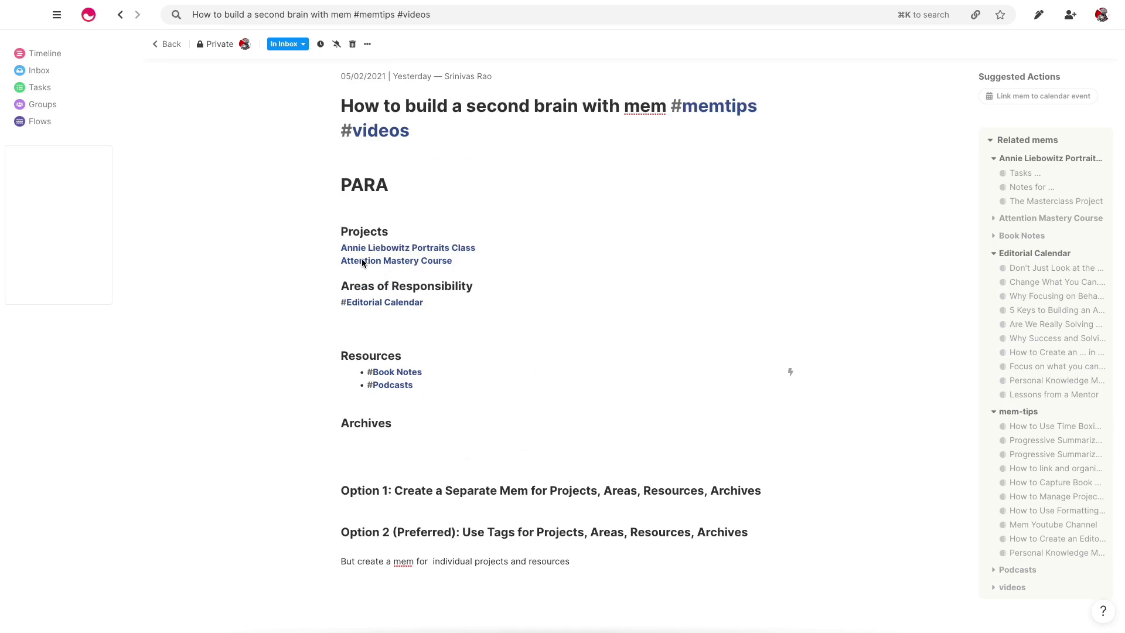
Step: Open the Attention Mastery Course project mem in the side panel and expand it to full view
click(434, 261)
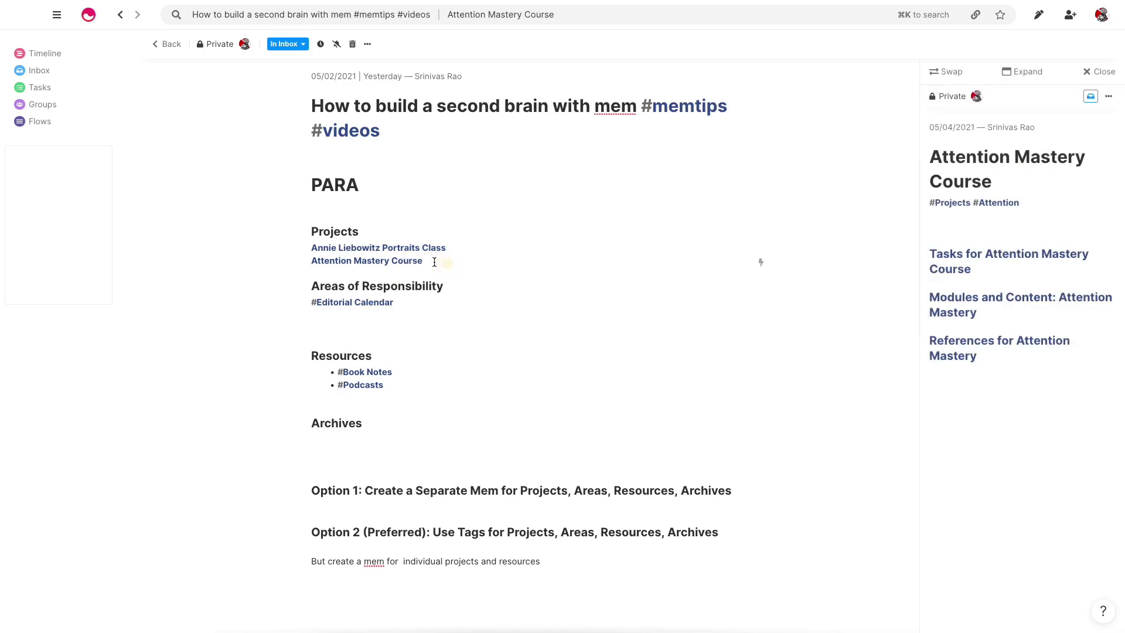
click(1009, 75)
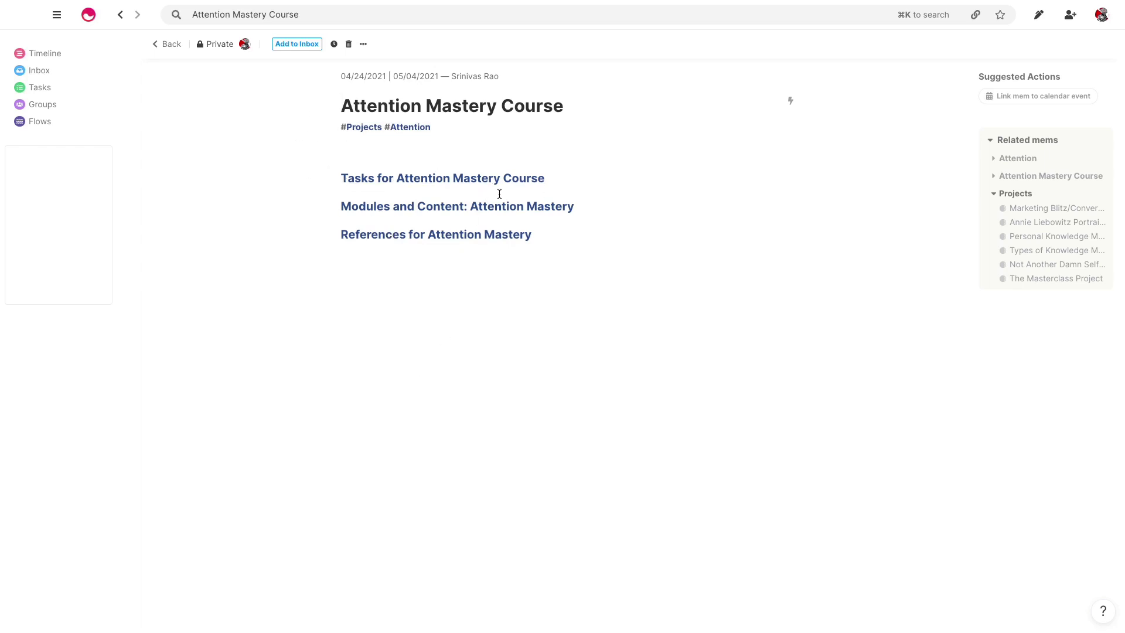
Step: Browse all mems tagged Projects on their full page, shown as a list, then go back
click(364, 128)
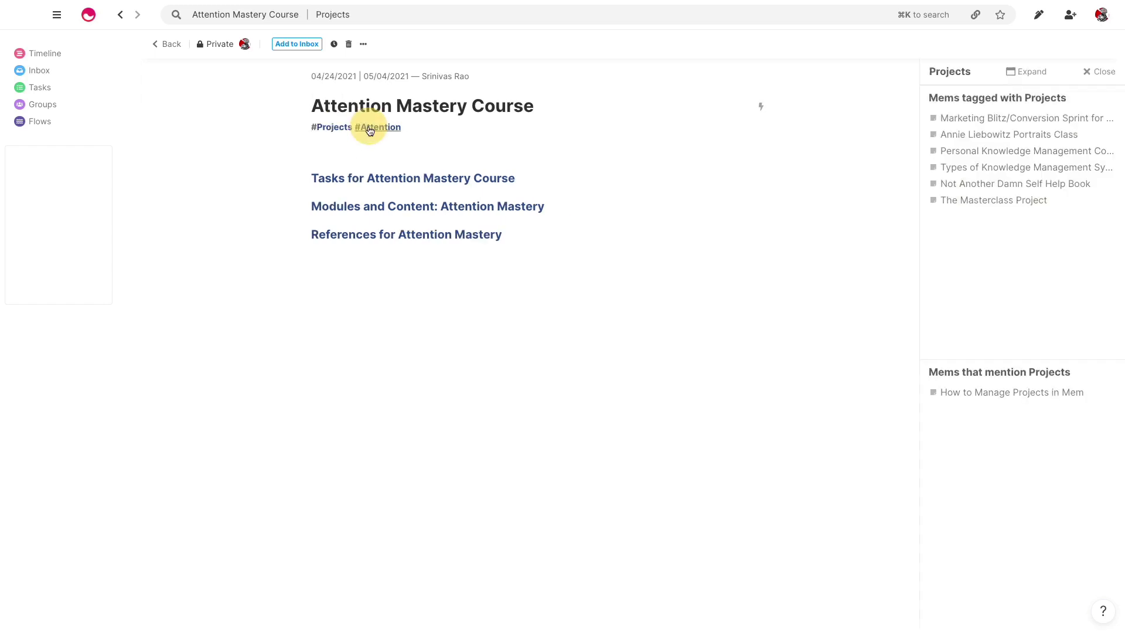
click(1027, 73)
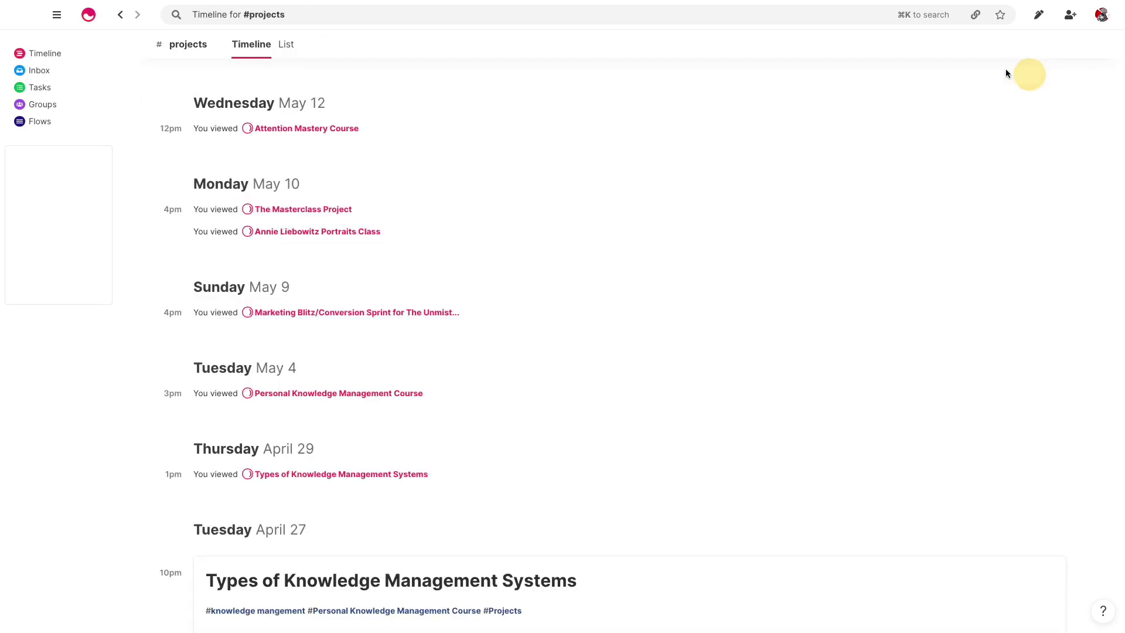
click(292, 52)
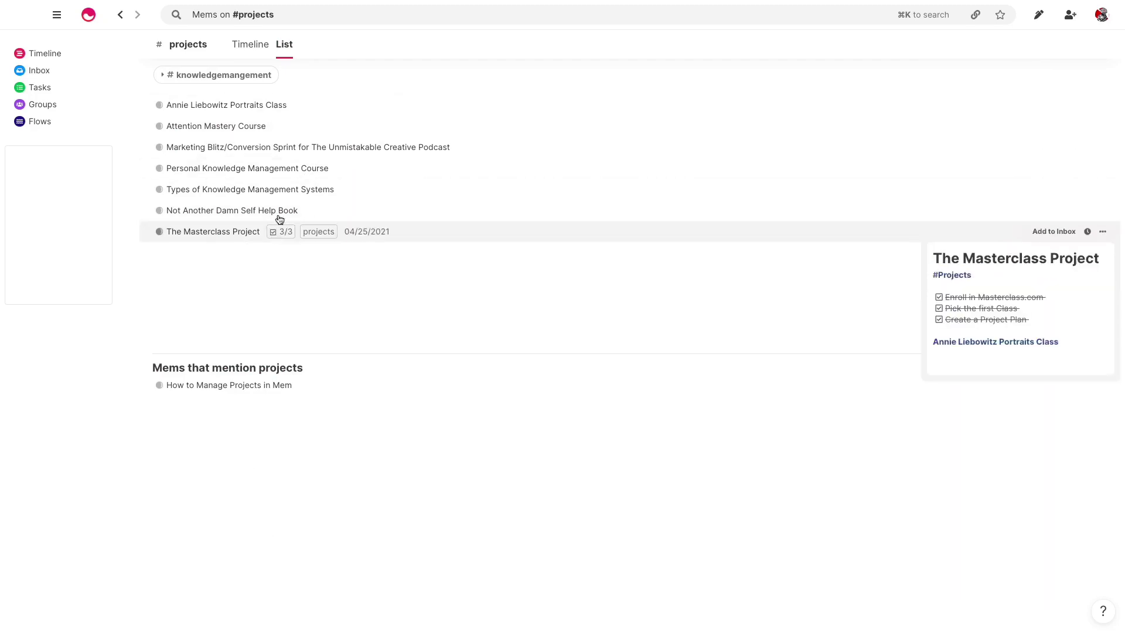
click(122, 15)
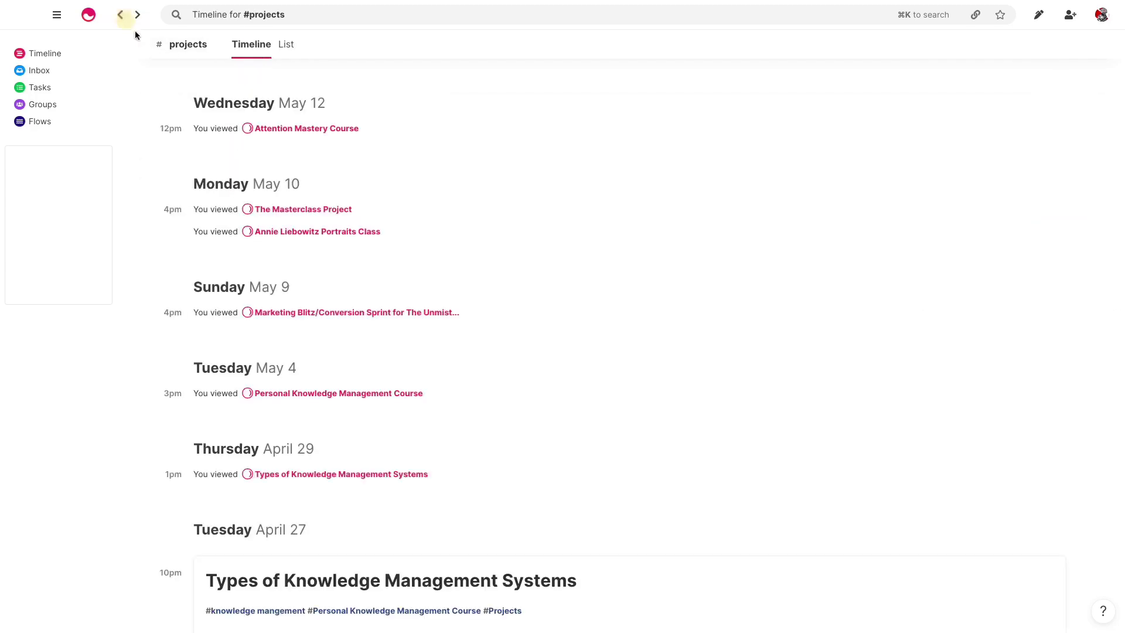
Step: Return to the main Timeline and reopen the 'How to build a second brain with mem' note
click(52, 53)
scroll(382, 223, down, 15)
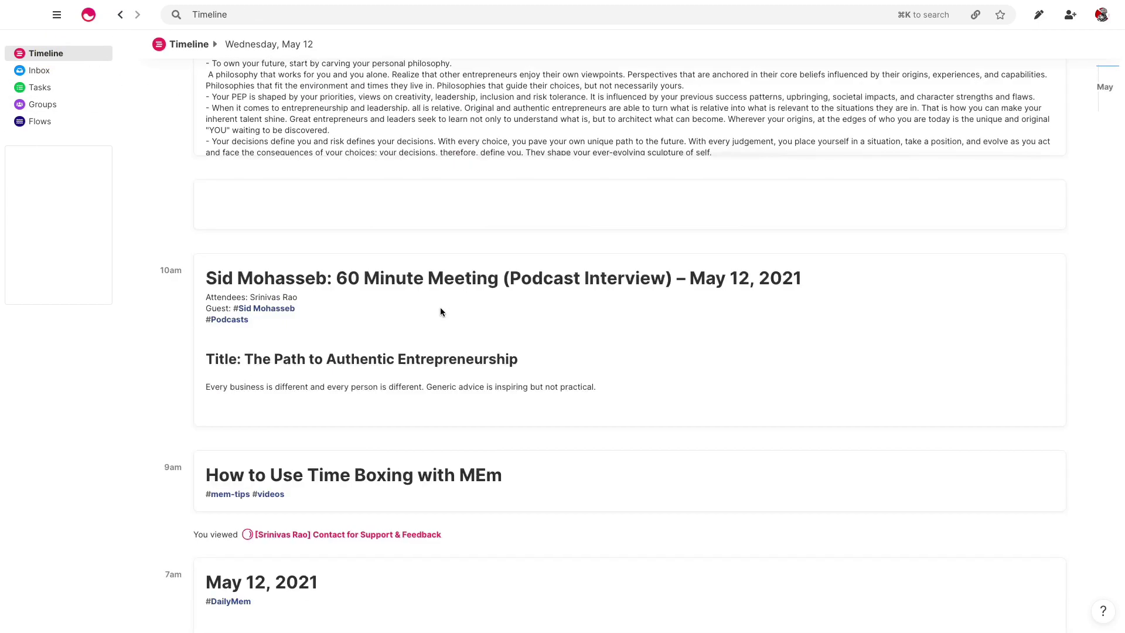
scroll(437, 294, down, 10)
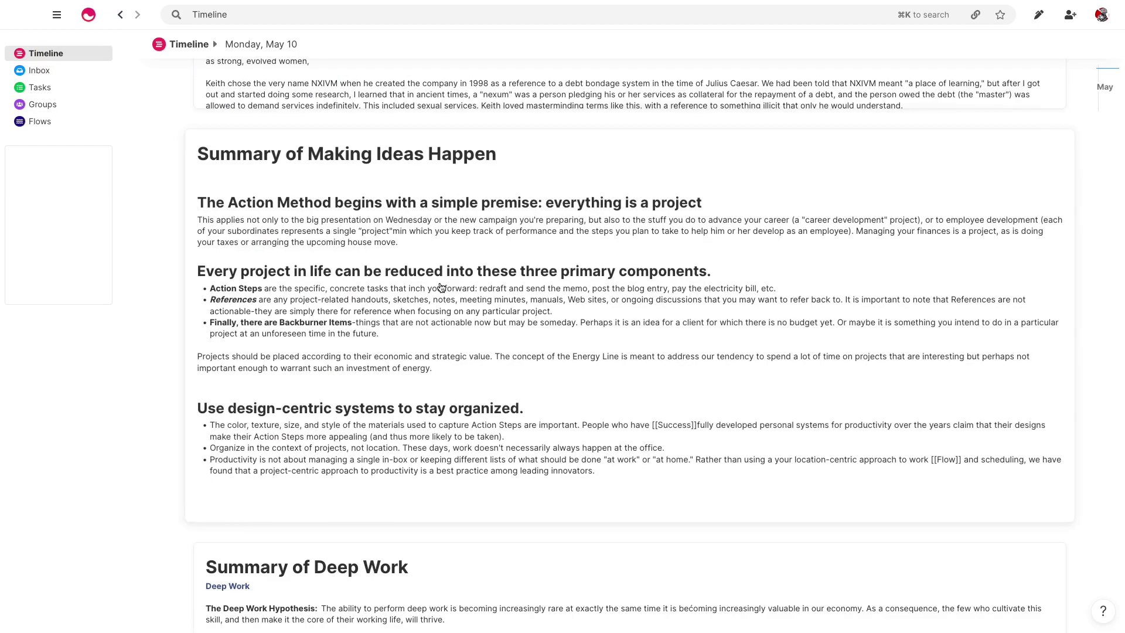
scroll(432, 270, up, 15)
scroll(422, 249, up, 15)
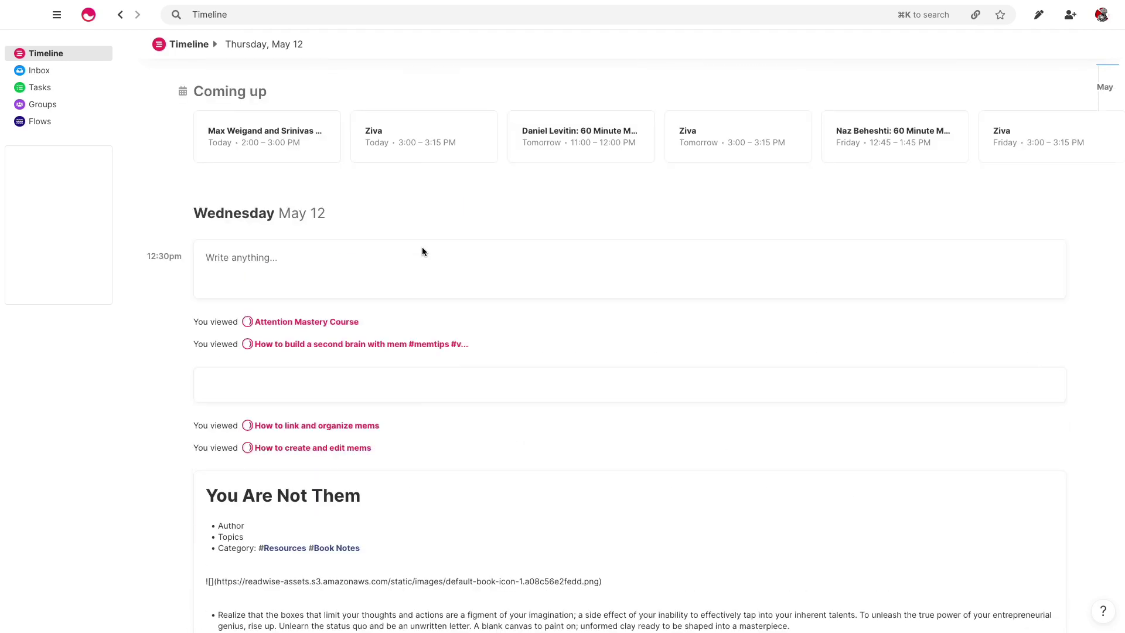
click(384, 341)
scroll(410, 293, down, 2)
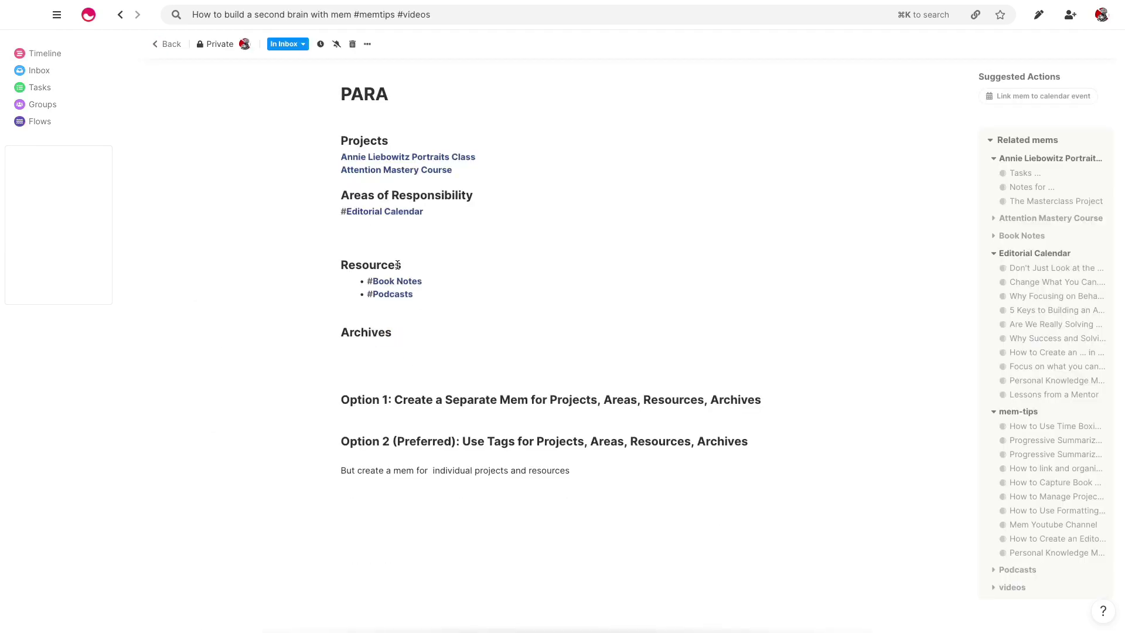
click(364, 211)
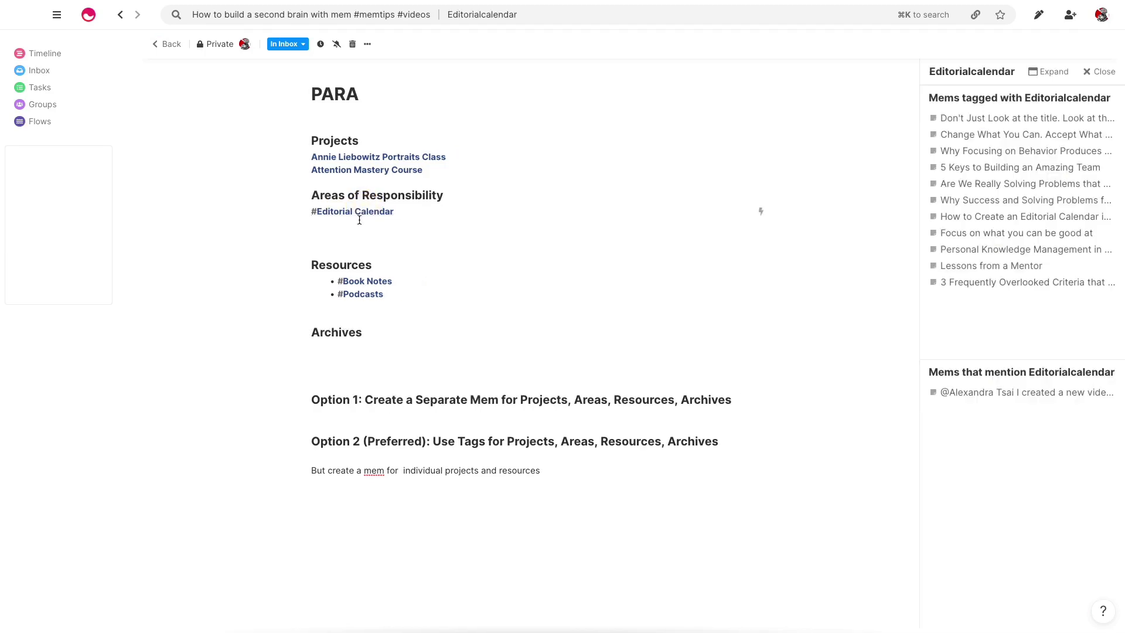
click(1052, 72)
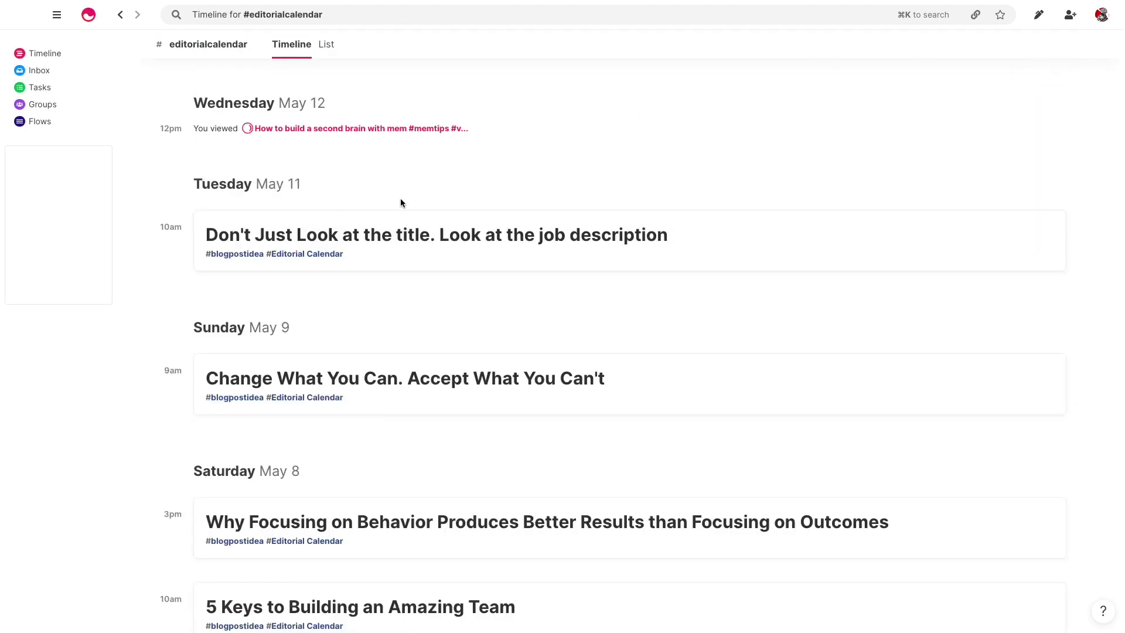
click(326, 45)
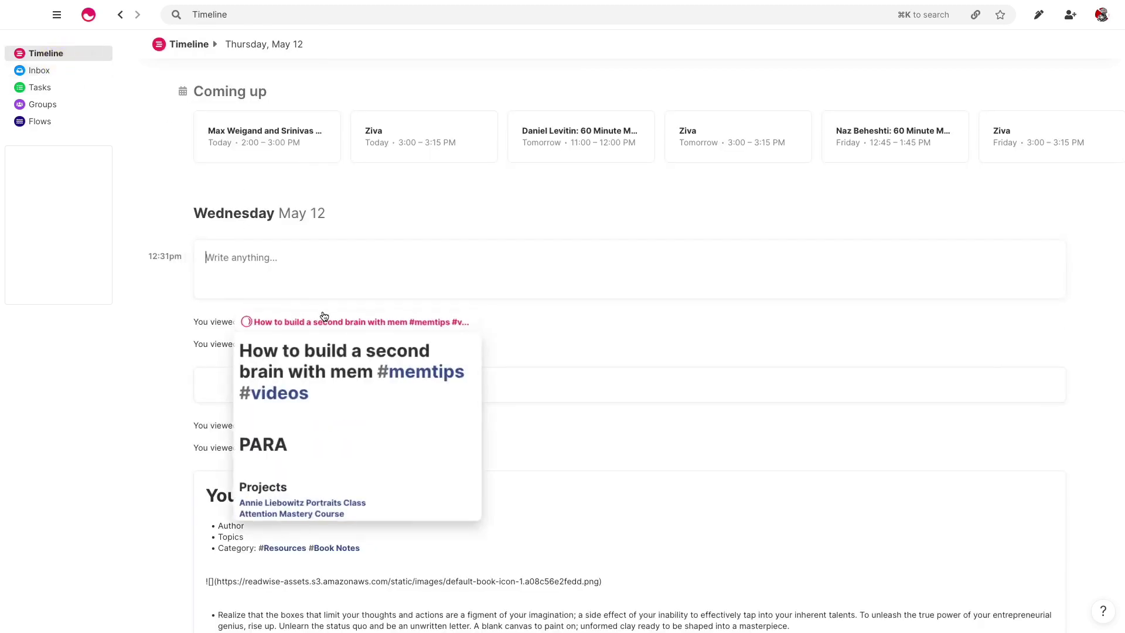
Step: From the second-brain note, list all booknotes-tagged mems and open The Self Employed Life
click(322, 315)
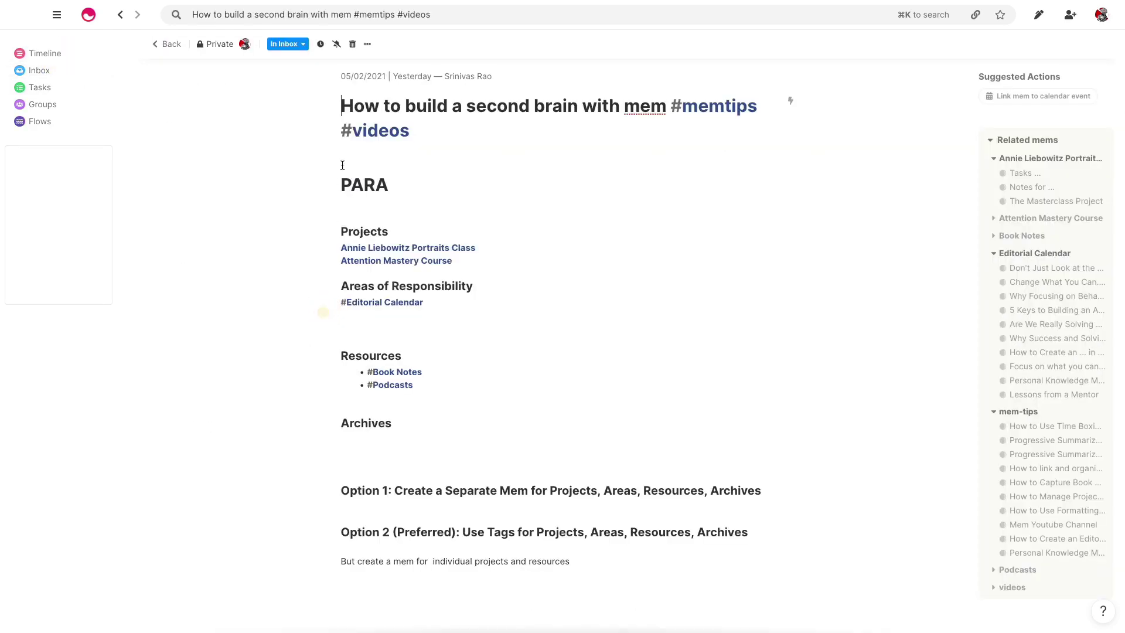
scroll(343, 165, down, 3)
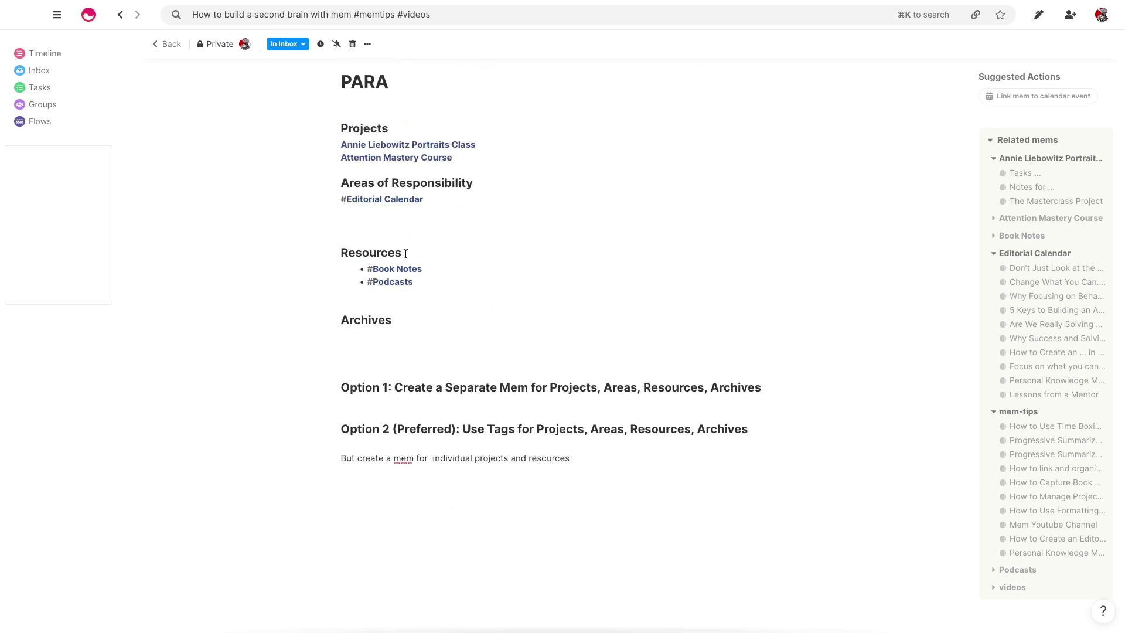
click(416, 269)
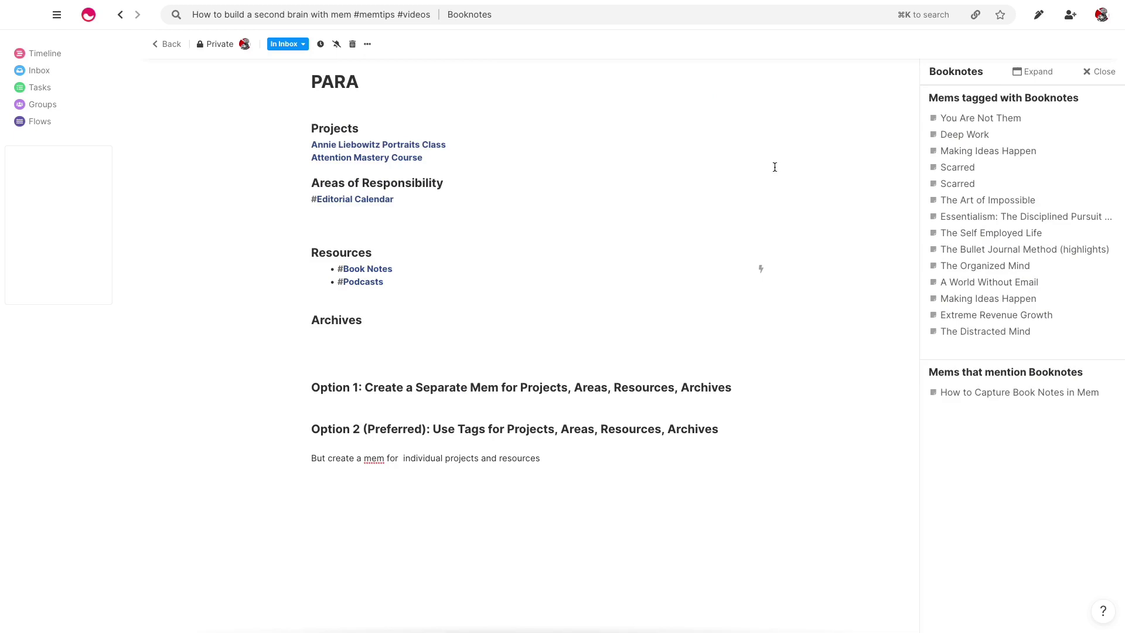
click(1036, 74)
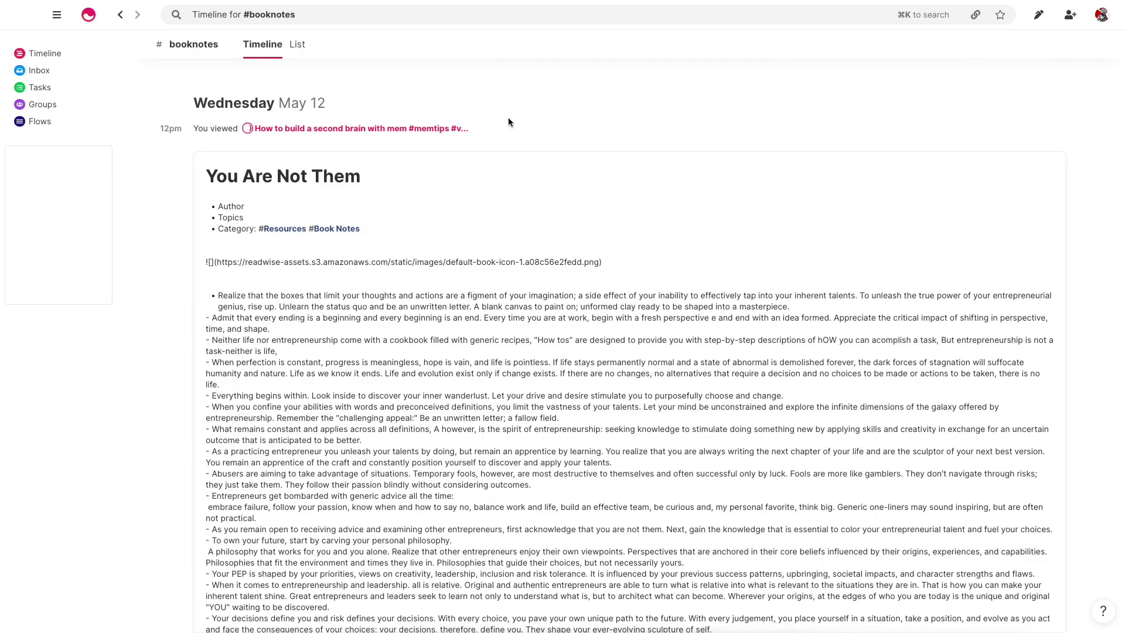
click(295, 45)
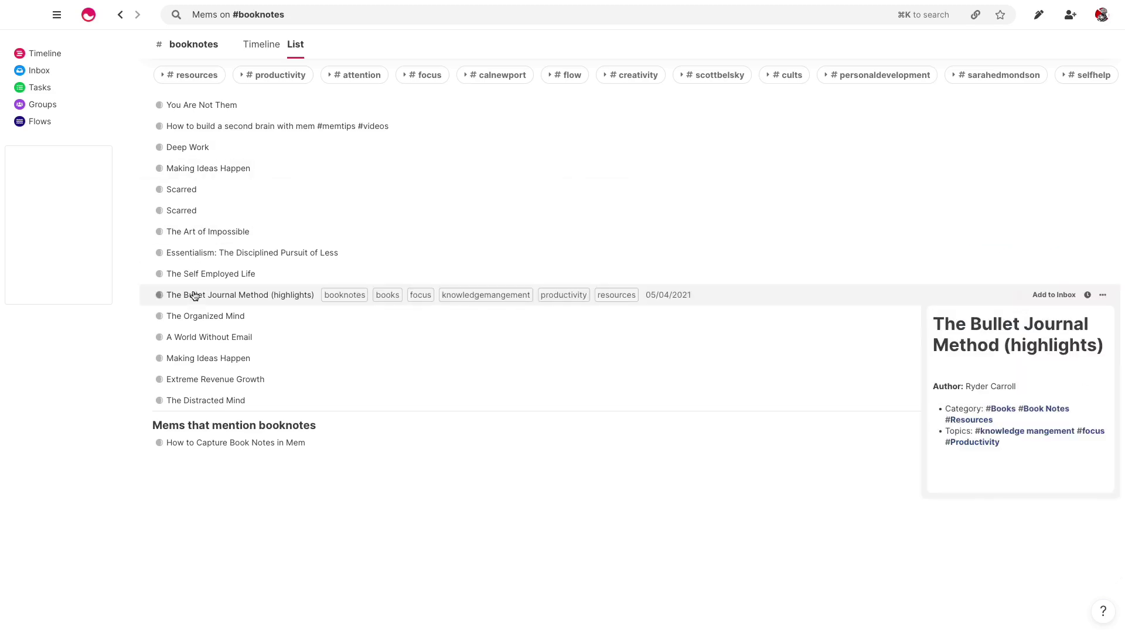
click(210, 273)
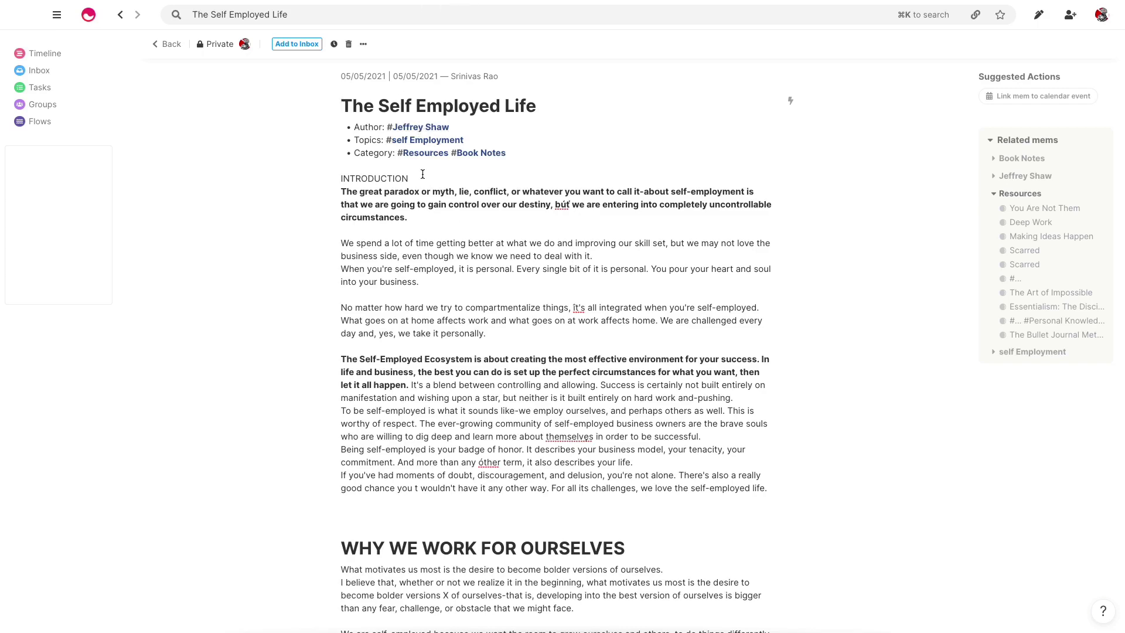
click(425, 127)
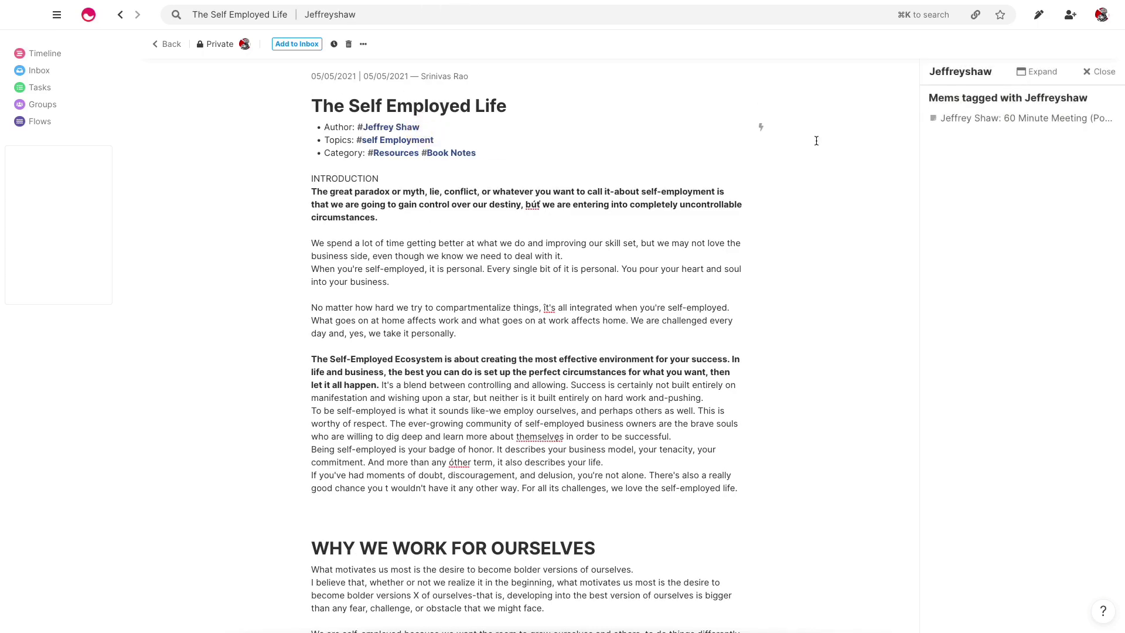
click(1042, 70)
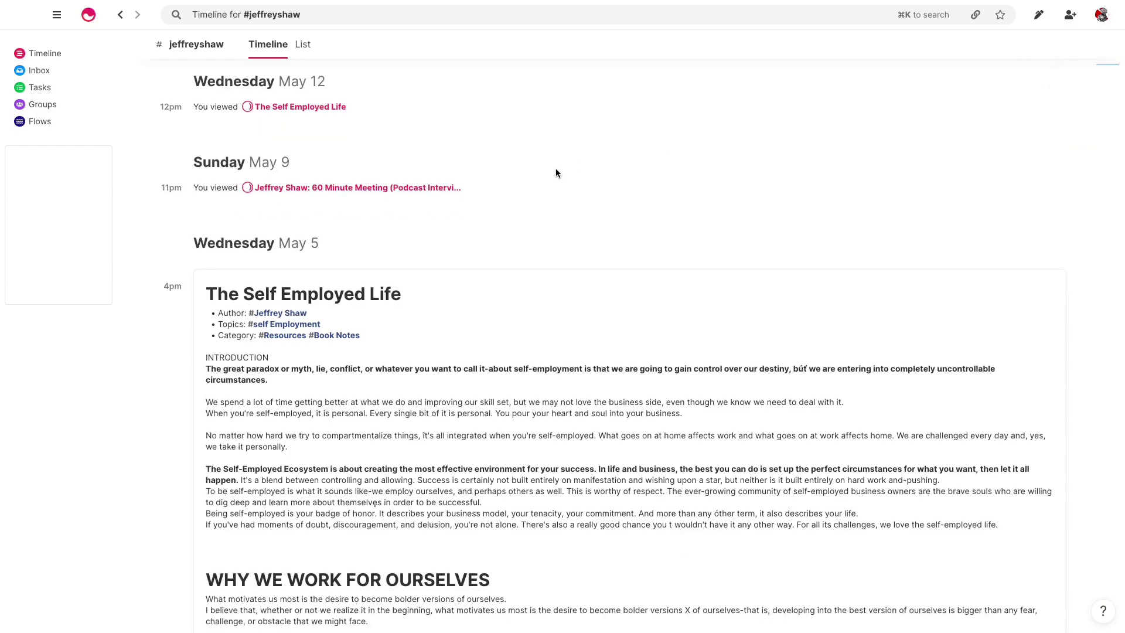
scroll(555, 170, down, 6)
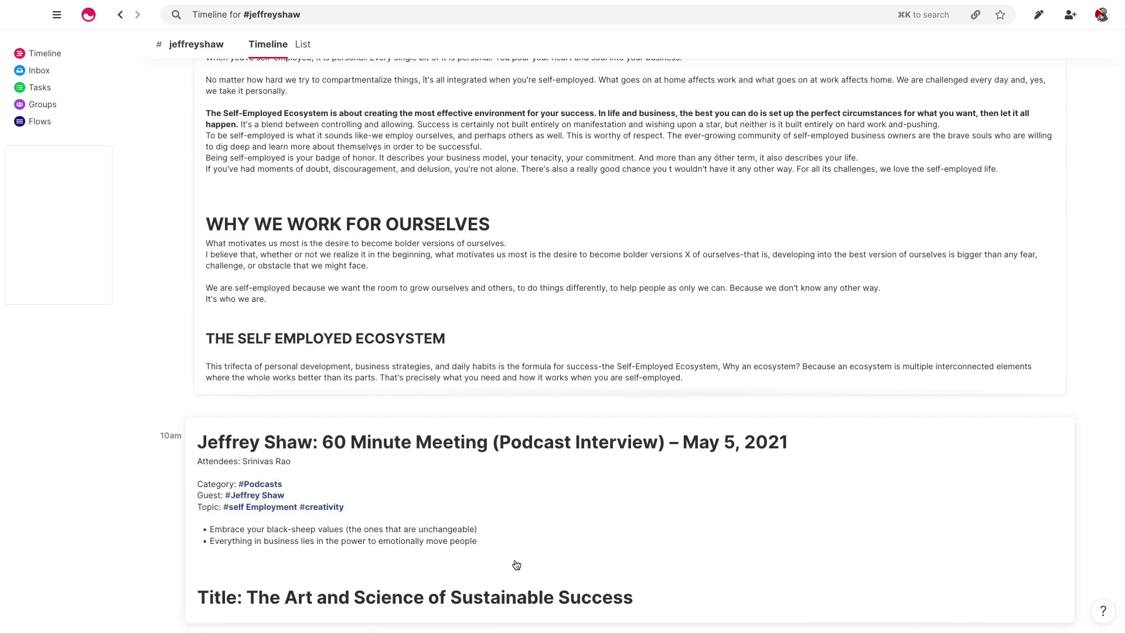
scroll(312, 431, up, 4)
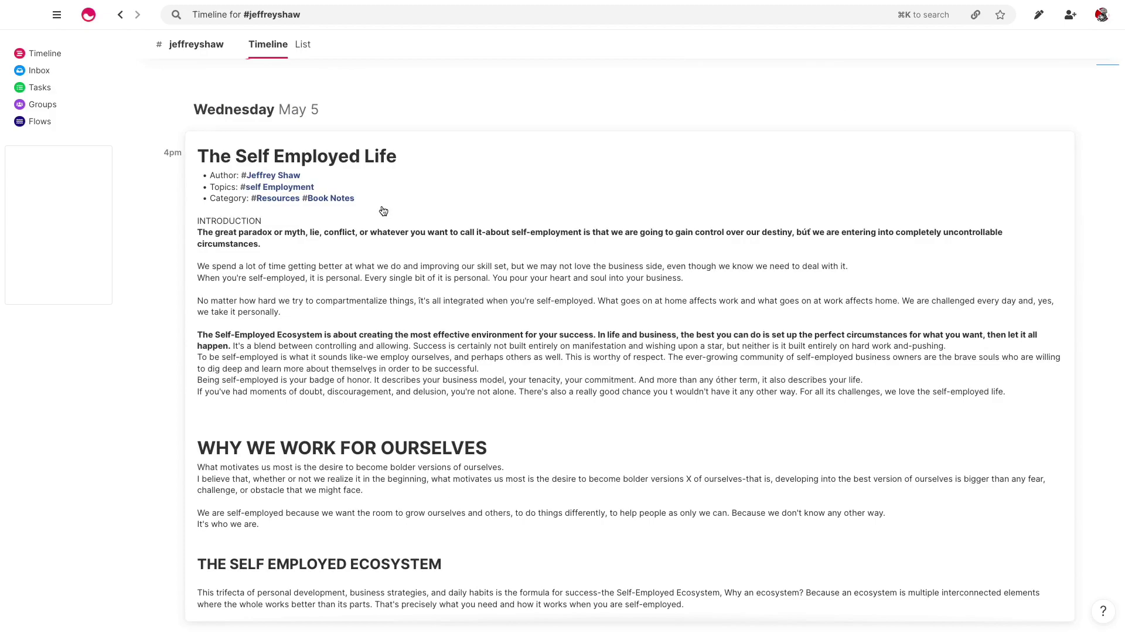
Step: Open The Self Employed Life from the jeffreyshaw timeline, step back, then return to the main Timeline
click(293, 178)
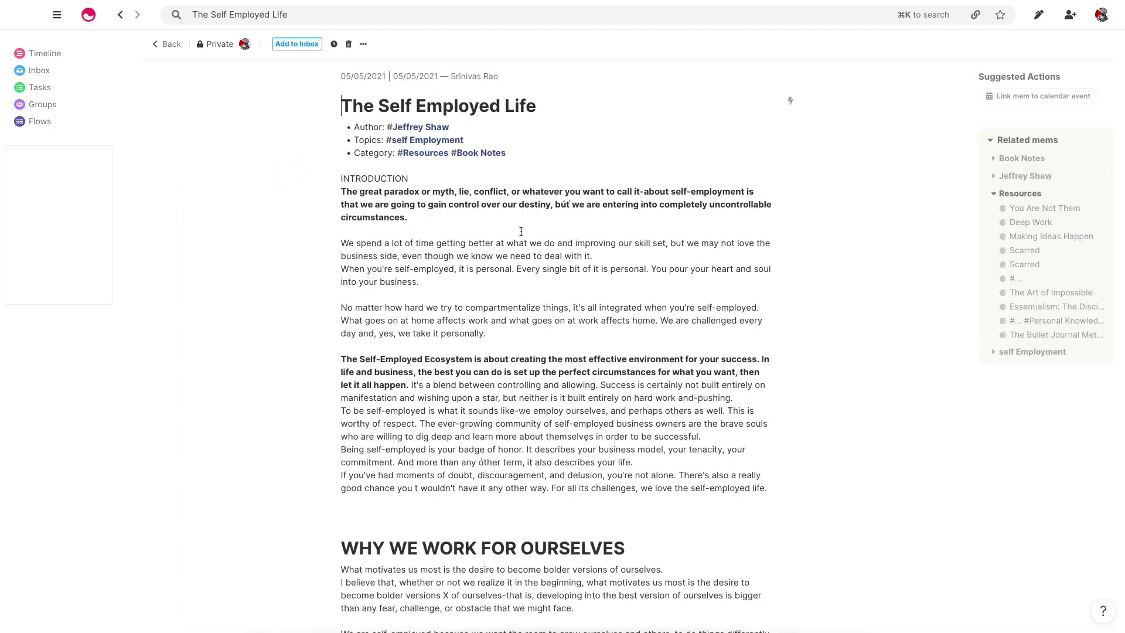
scroll(457, 240, down, 20)
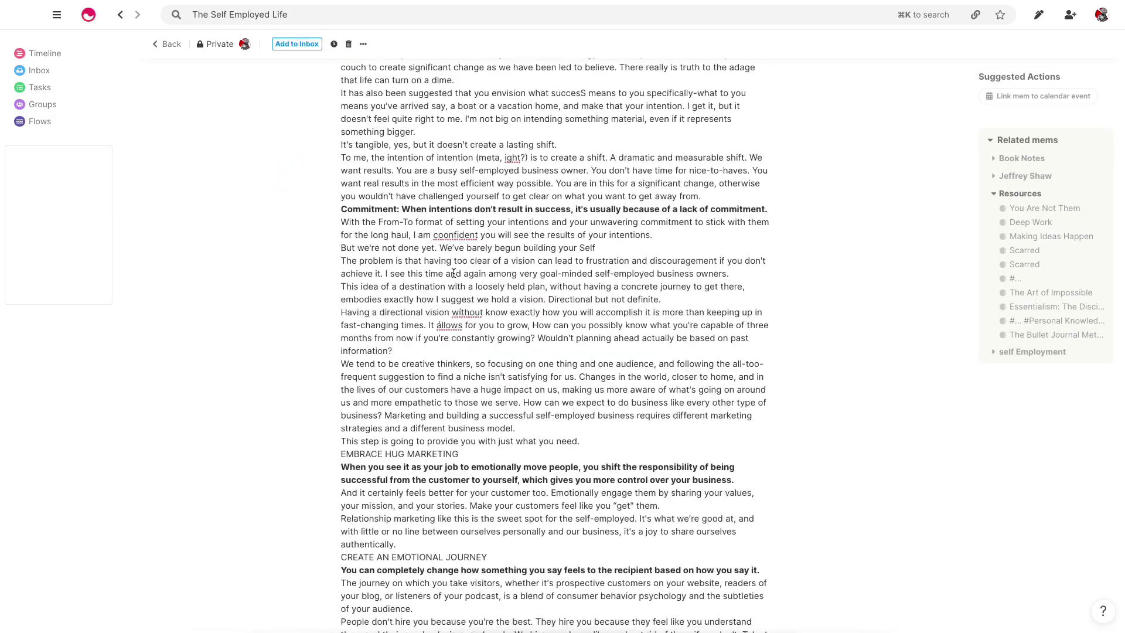
click(172, 45)
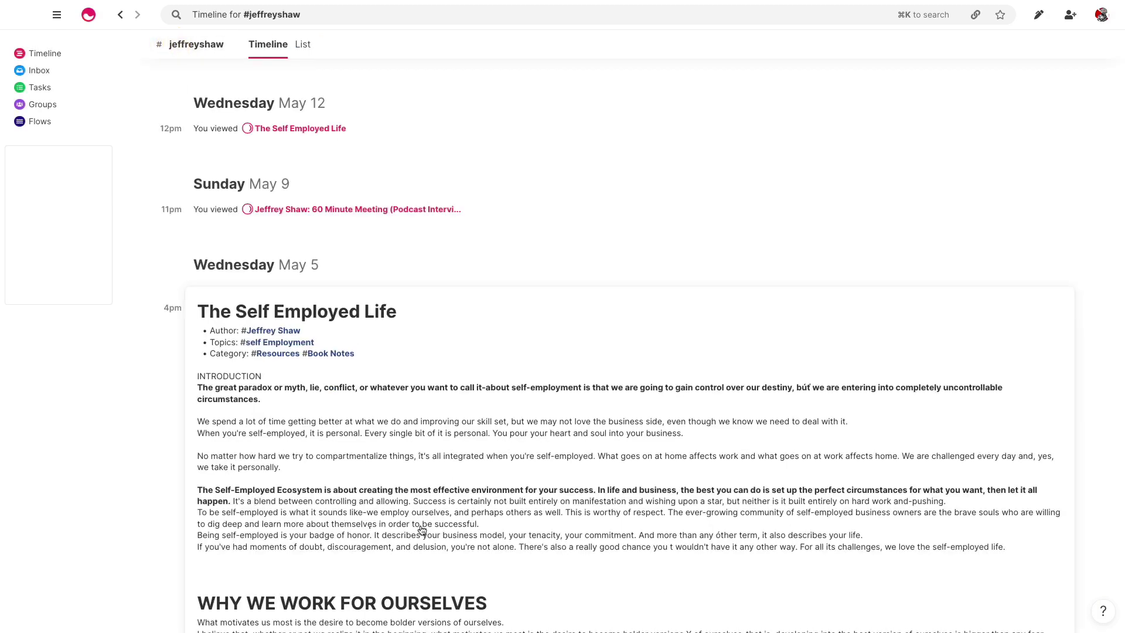
click(120, 14)
click(120, 15)
scroll(333, 229, down, 6)
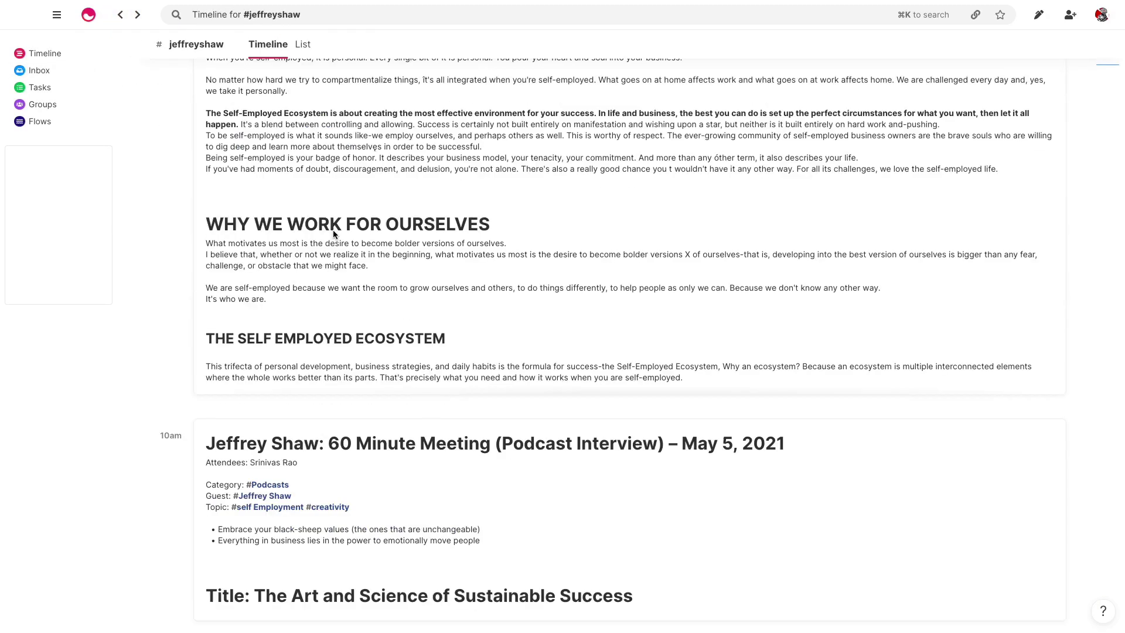
click(121, 15)
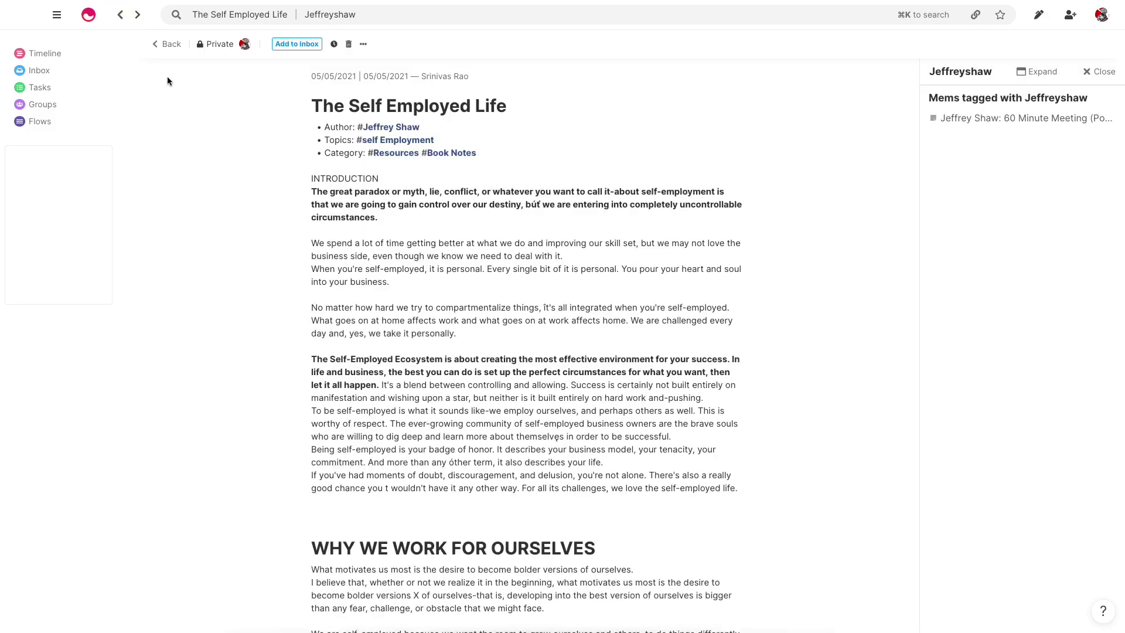
click(47, 53)
Step: Reopen 'How to build a second brain with mem' from the Timeline and scroll to its PARA sections
scroll(463, 320, down, 1)
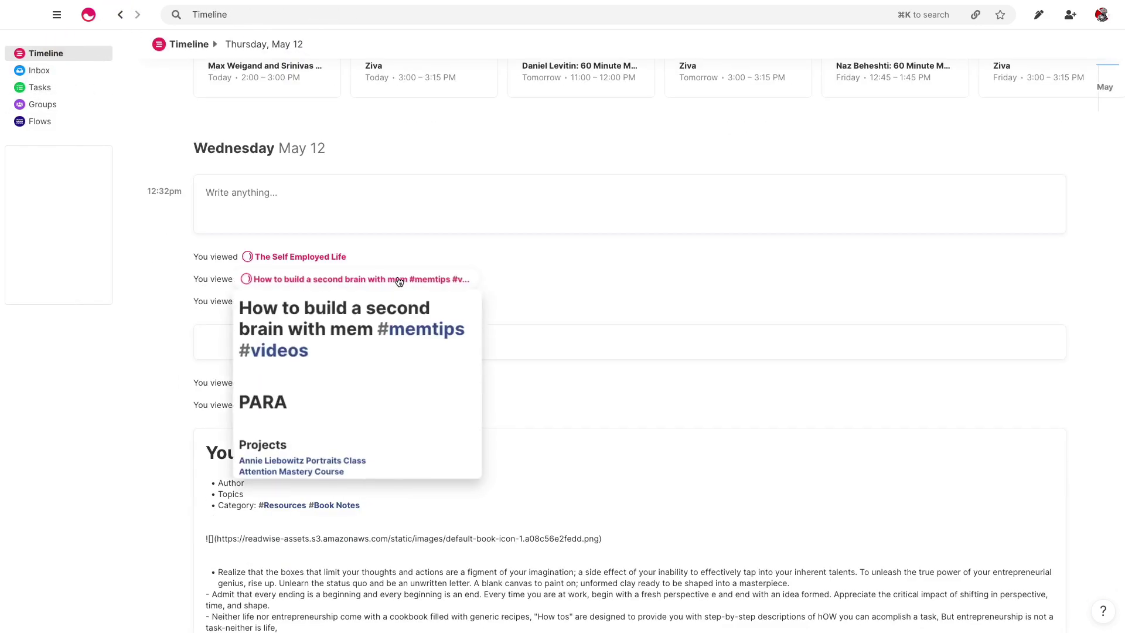
click(398, 280)
scroll(516, 322, down, 3)
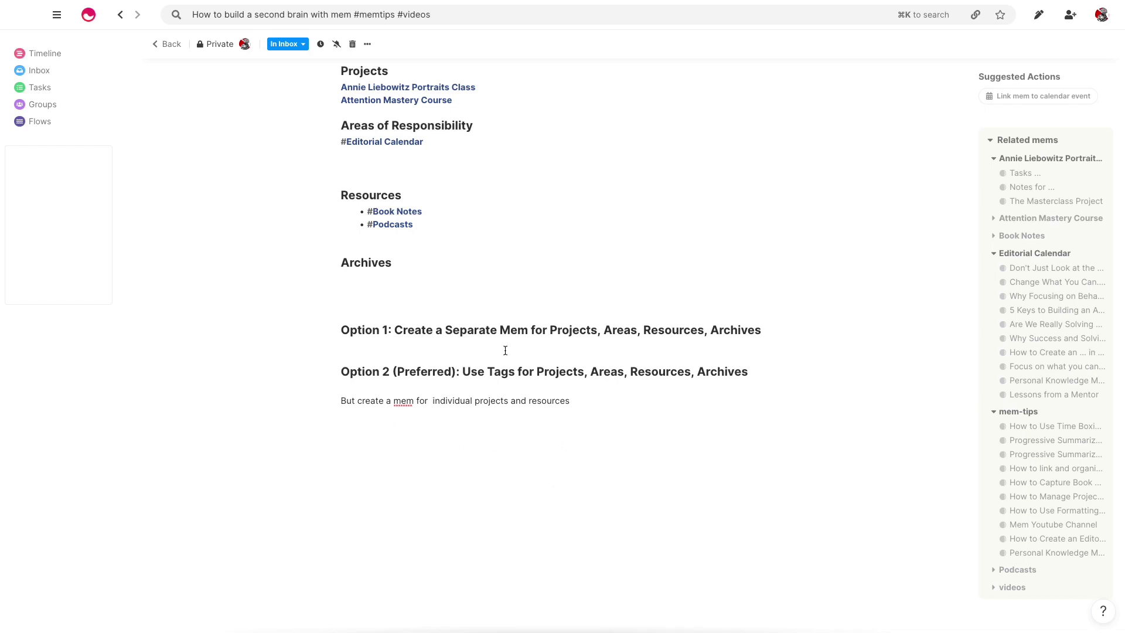
scroll(456, 381, down, 1)
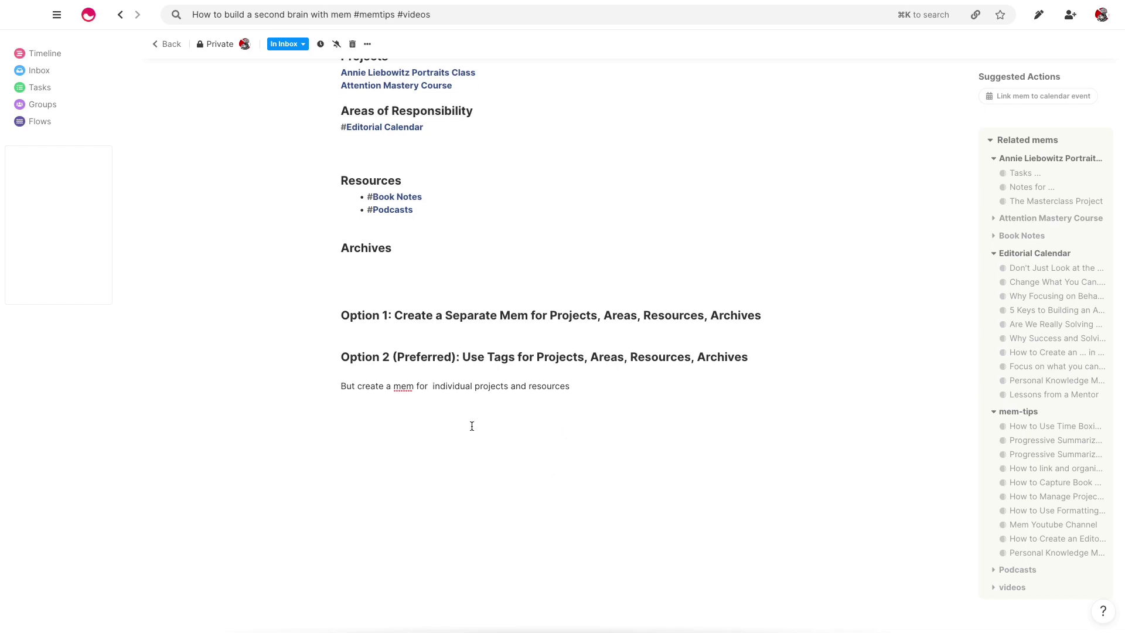
scroll(465, 412, up, 3)
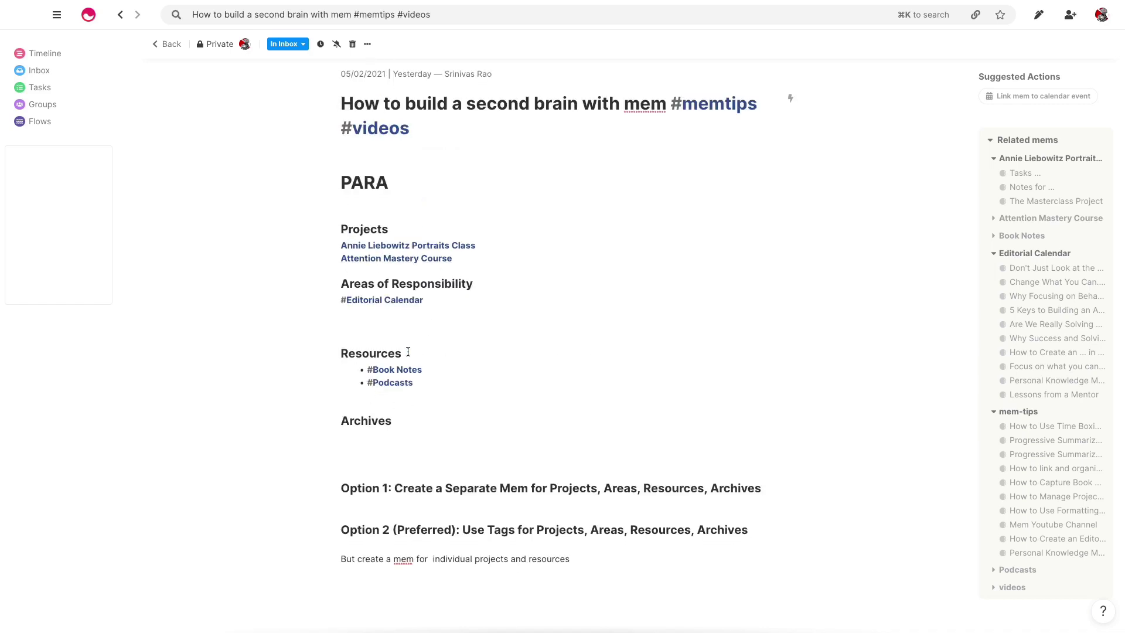
scroll(410, 357, down, 2)
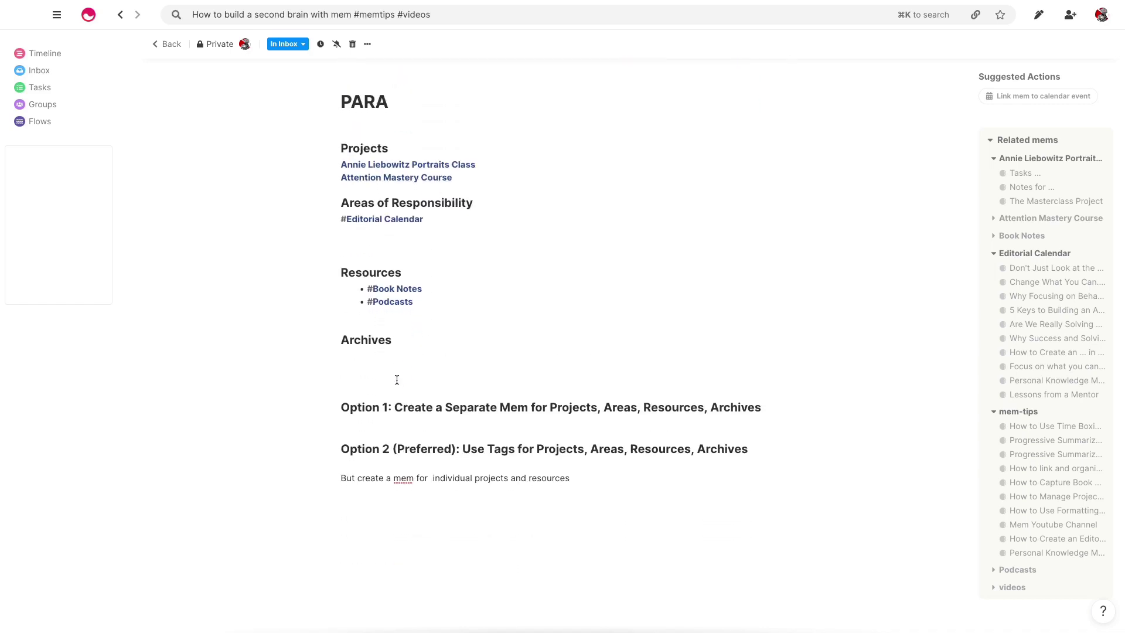
click(397, 380)
scroll(456, 380, down, 1)
scroll(455, 397, up, 2)
scroll(456, 397, down, 1)
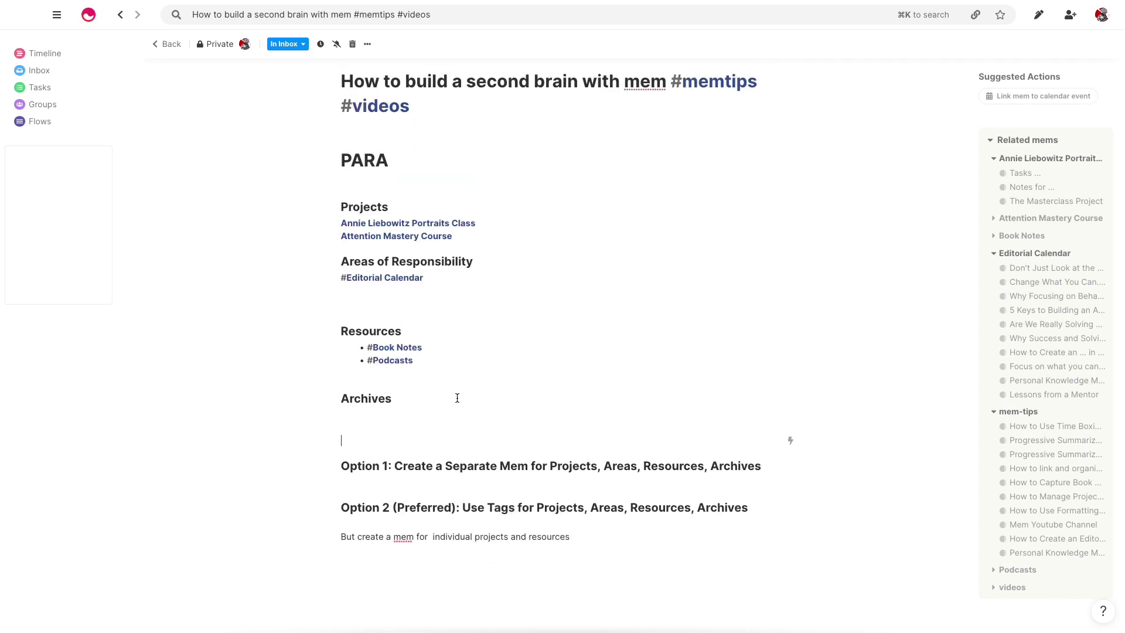
scroll(428, 413, down, 1)
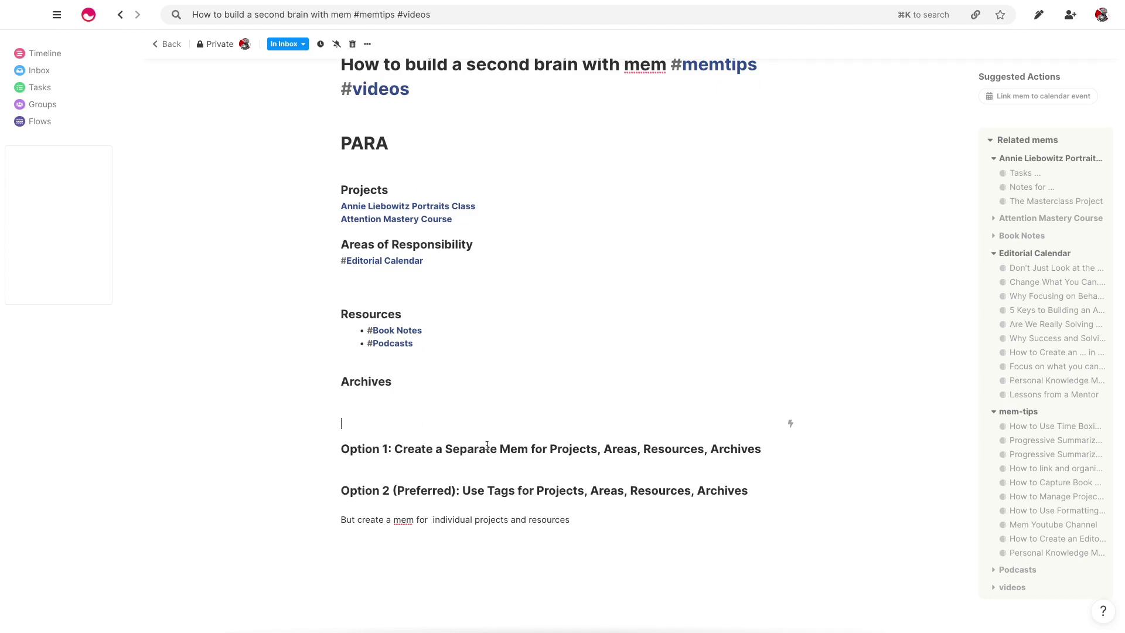
scroll(474, 422, down, 2)
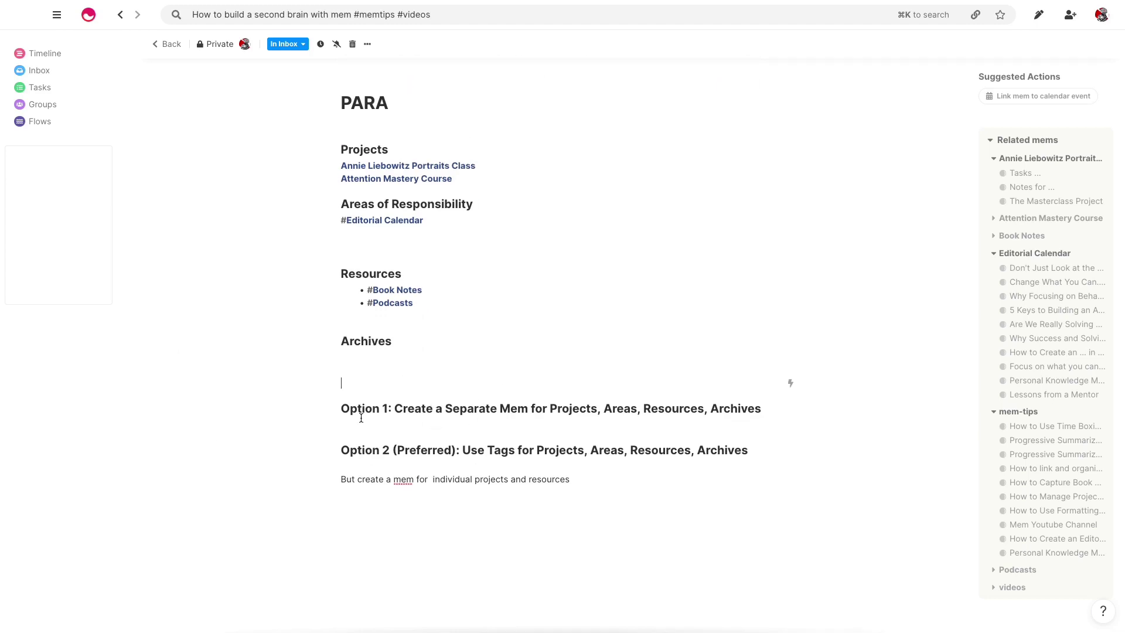
click(418, 397)
scroll(467, 369, down, 7)
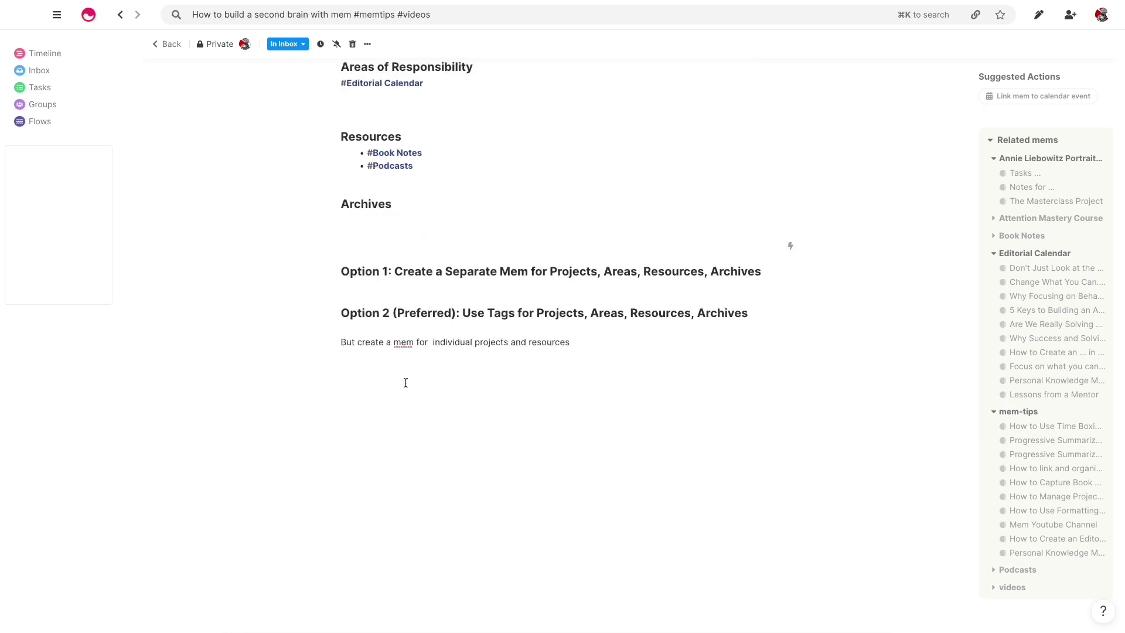
scroll(408, 391, up, 3)
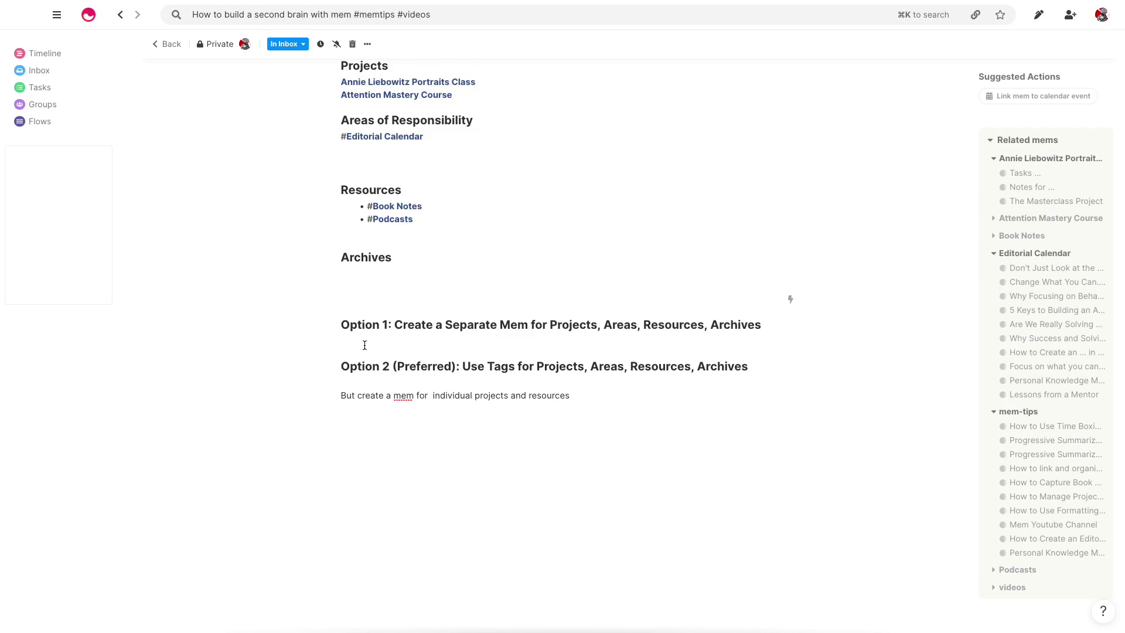
scroll(419, 339, up, 4)
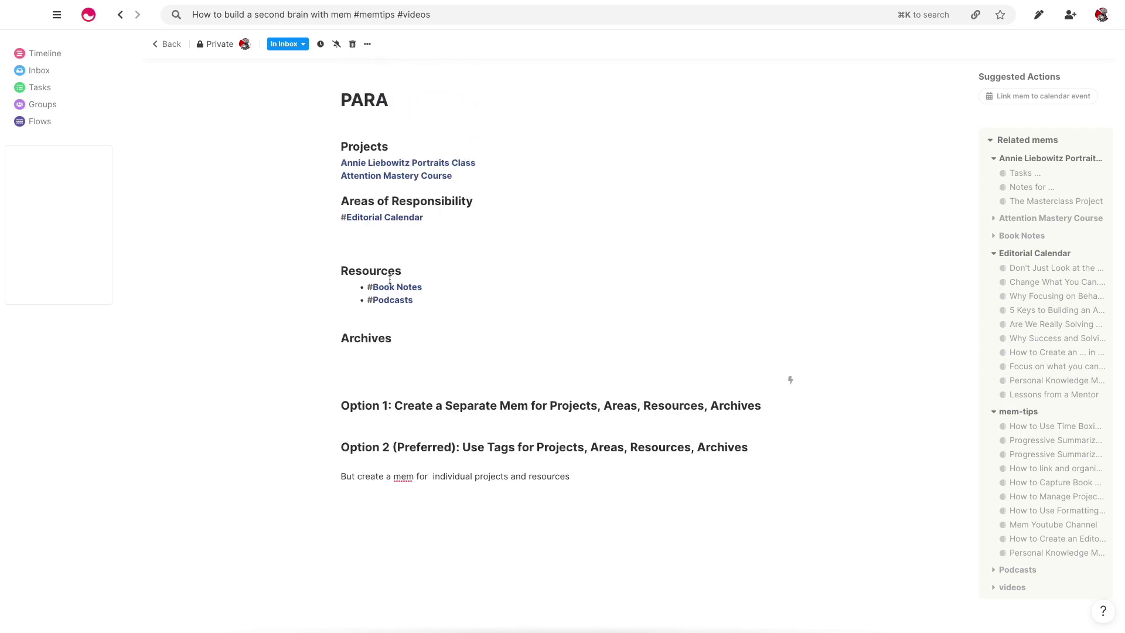
scroll(448, 318, up, 4)
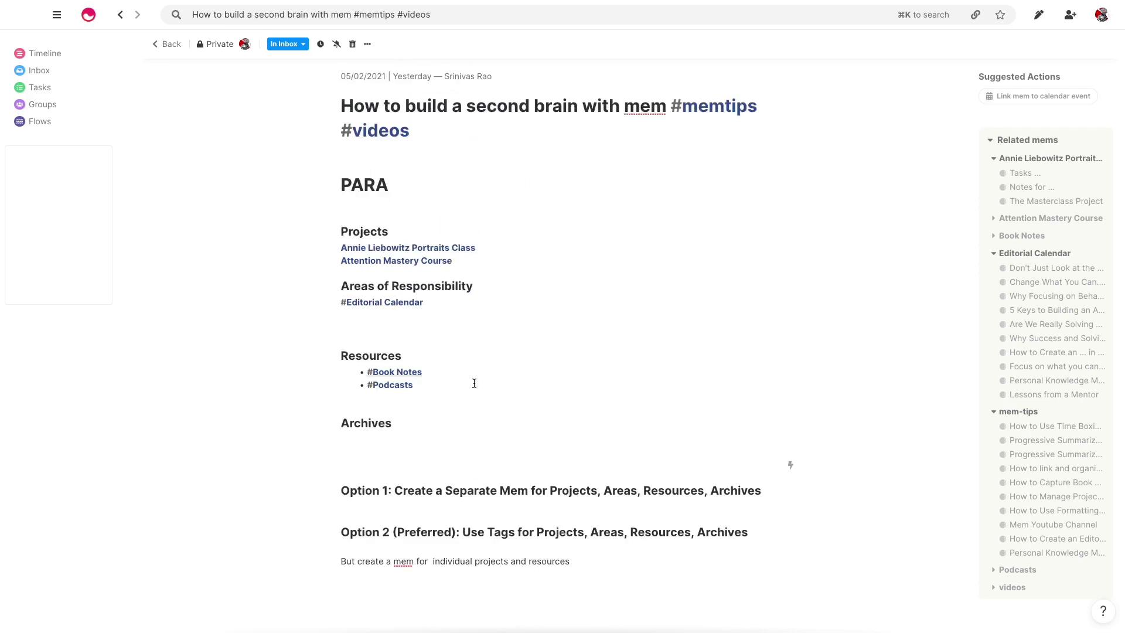
scroll(505, 337, down, 1)
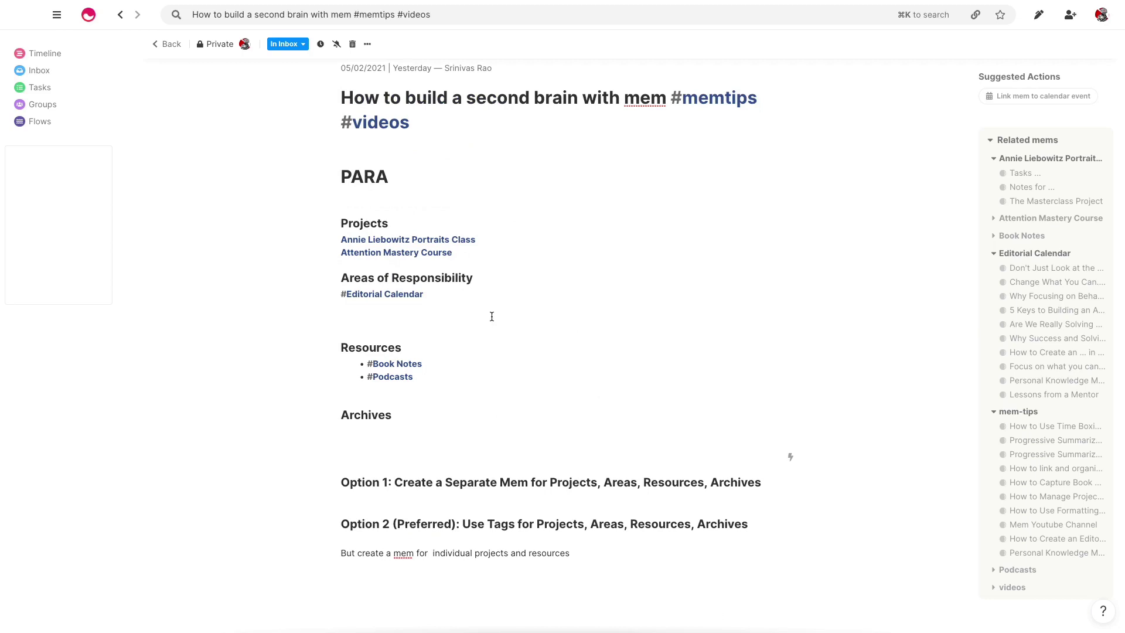
scroll(492, 316, down, 2)
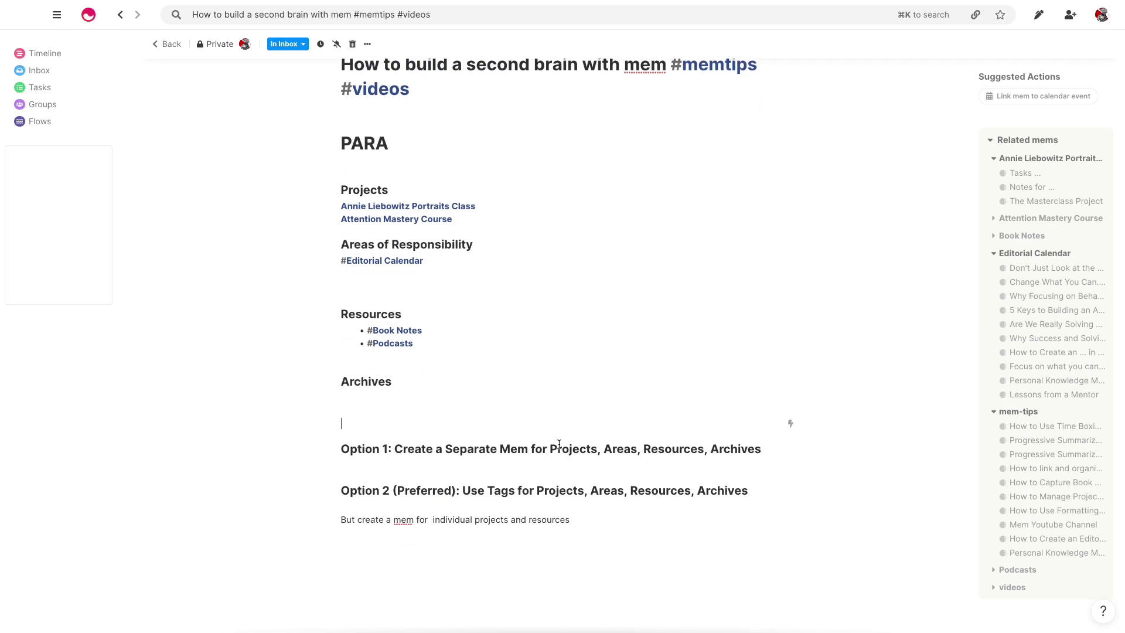
scroll(549, 343, up, 2)
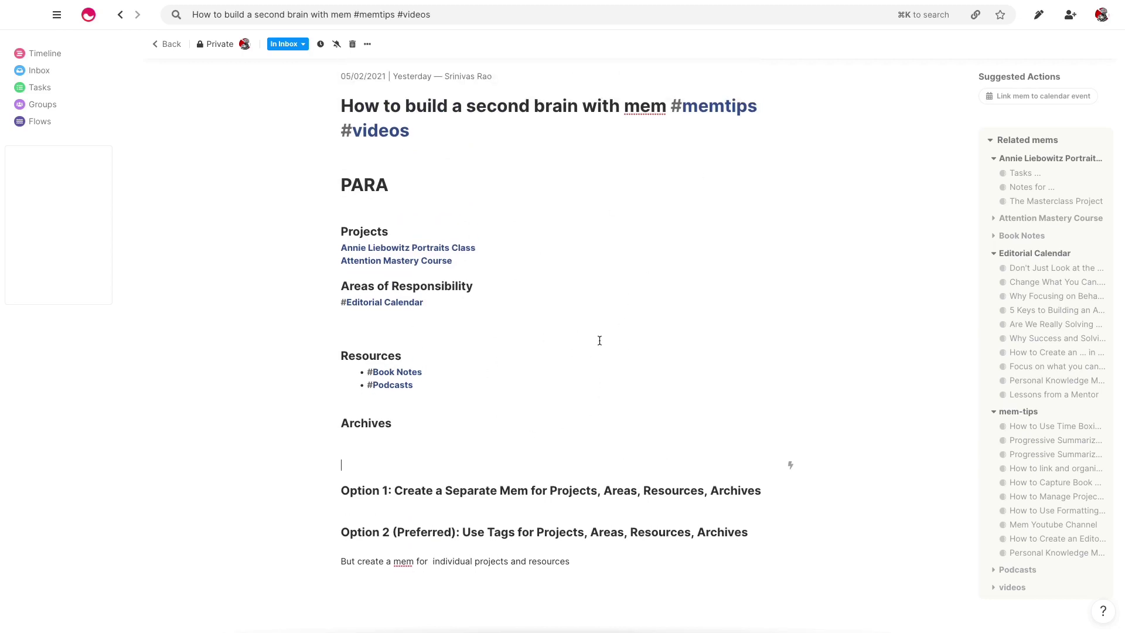